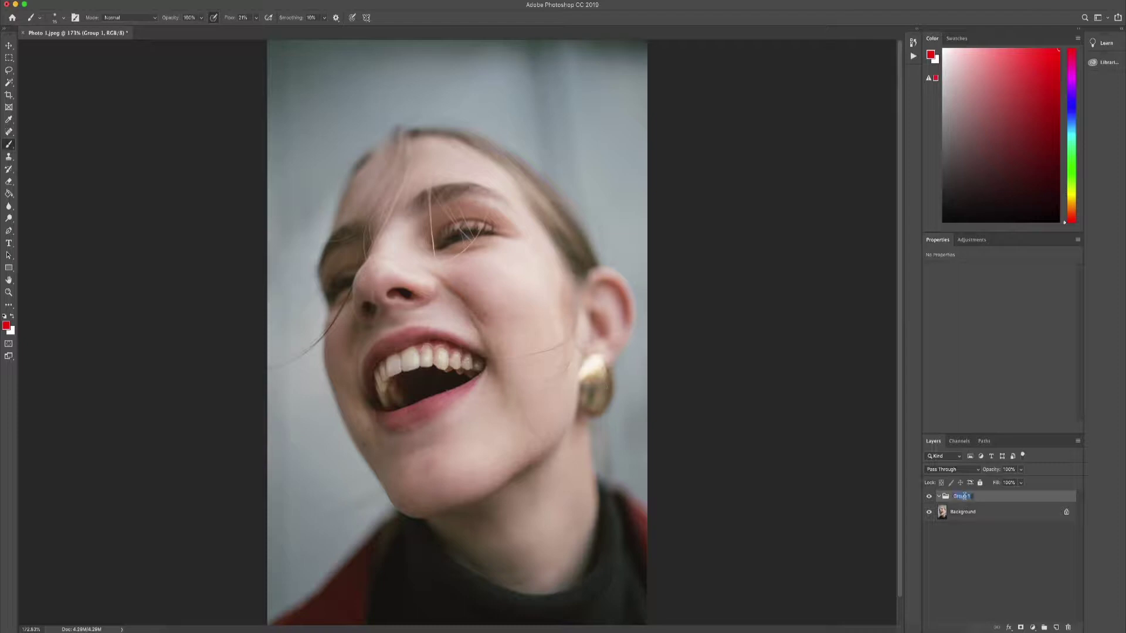
Name the new group Method 1 and add a white Solid Color fill layer inside it.
type("Method")
key("Return")
left_click(1033, 628)
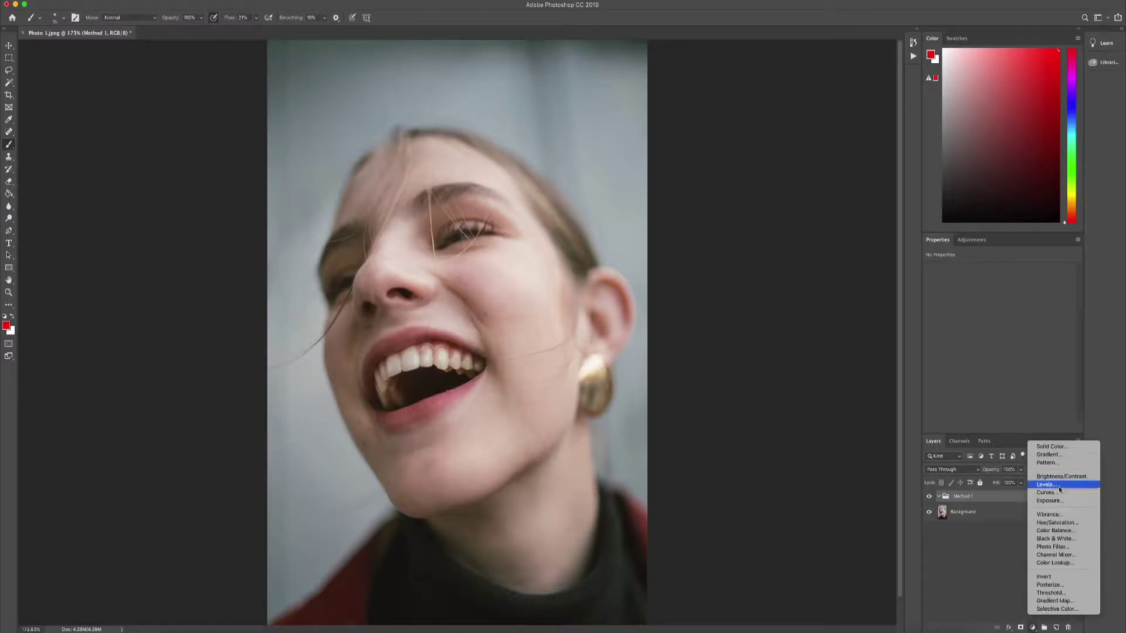
left_click(1061, 448)
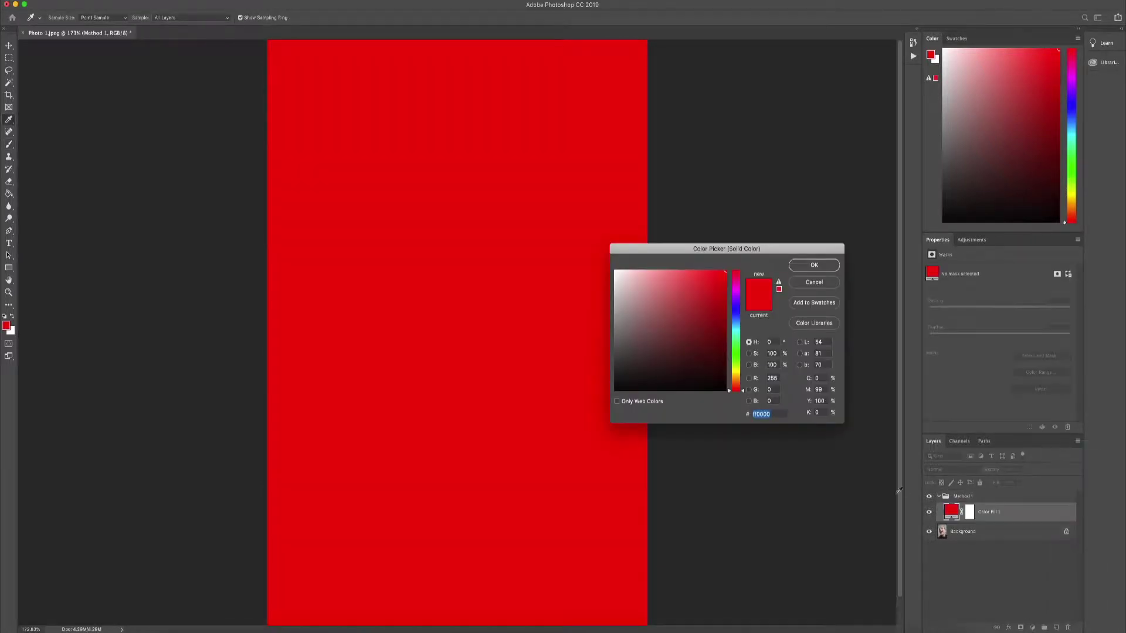
left_click_drag(721, 273, 606, 263)
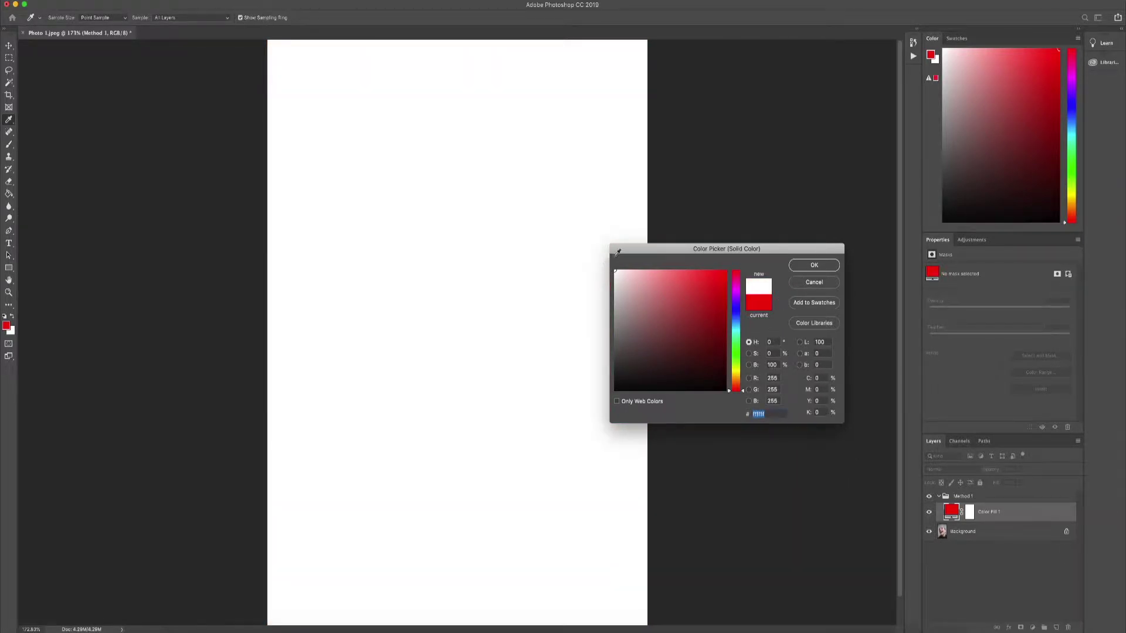
left_click(799, 265)
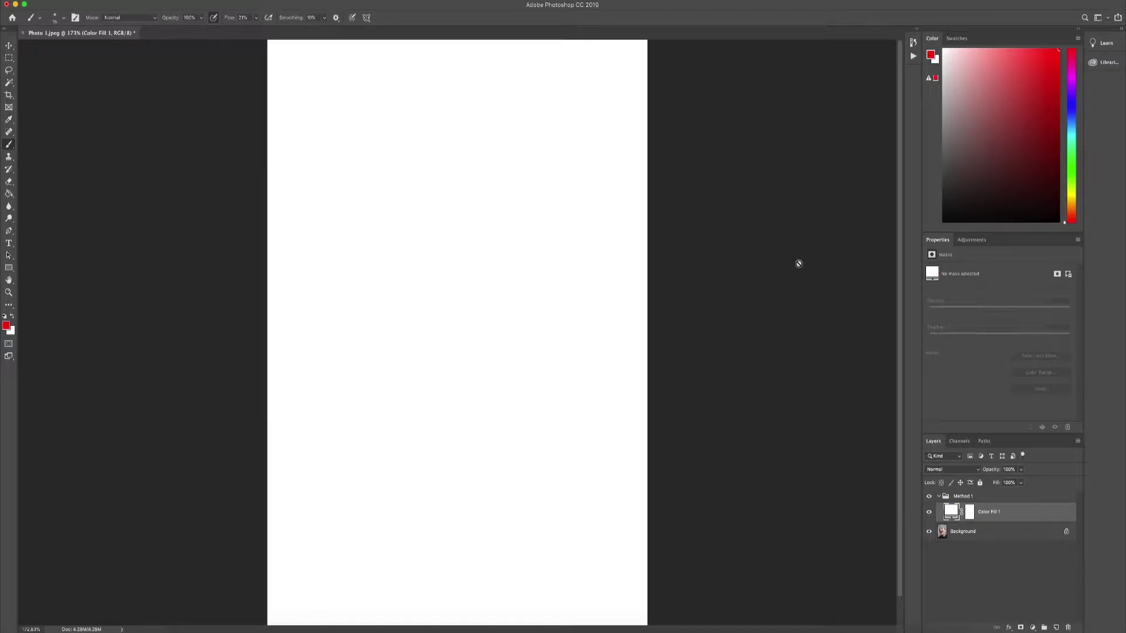
Set the white fill layer's blend mode to Color and invert its layer mask to black.
left_click(952, 469)
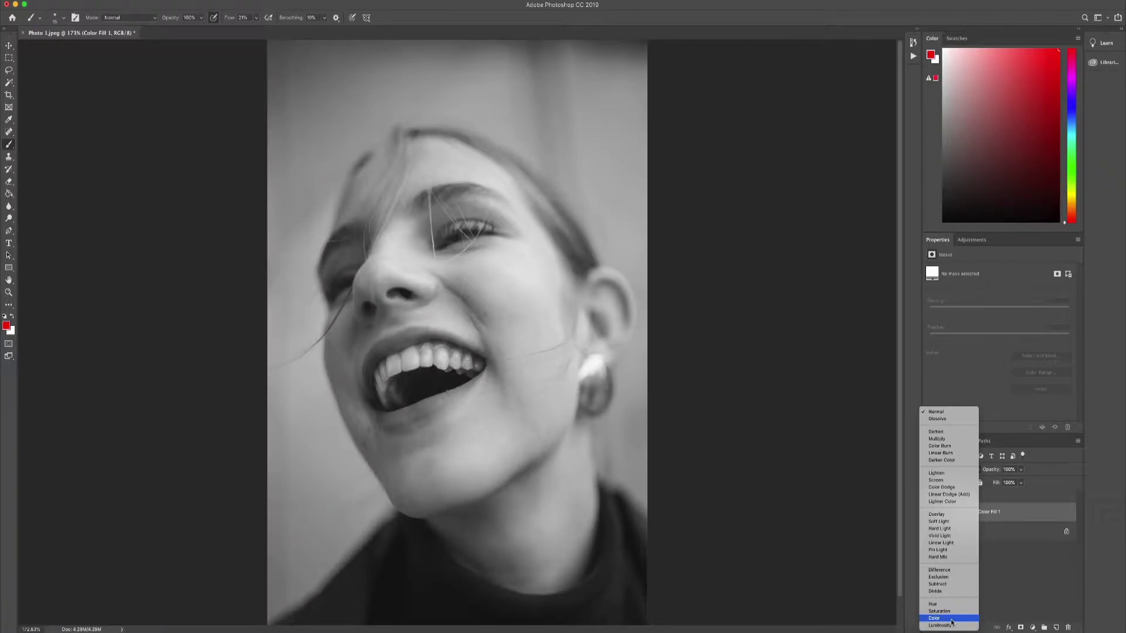
left_click(950, 618)
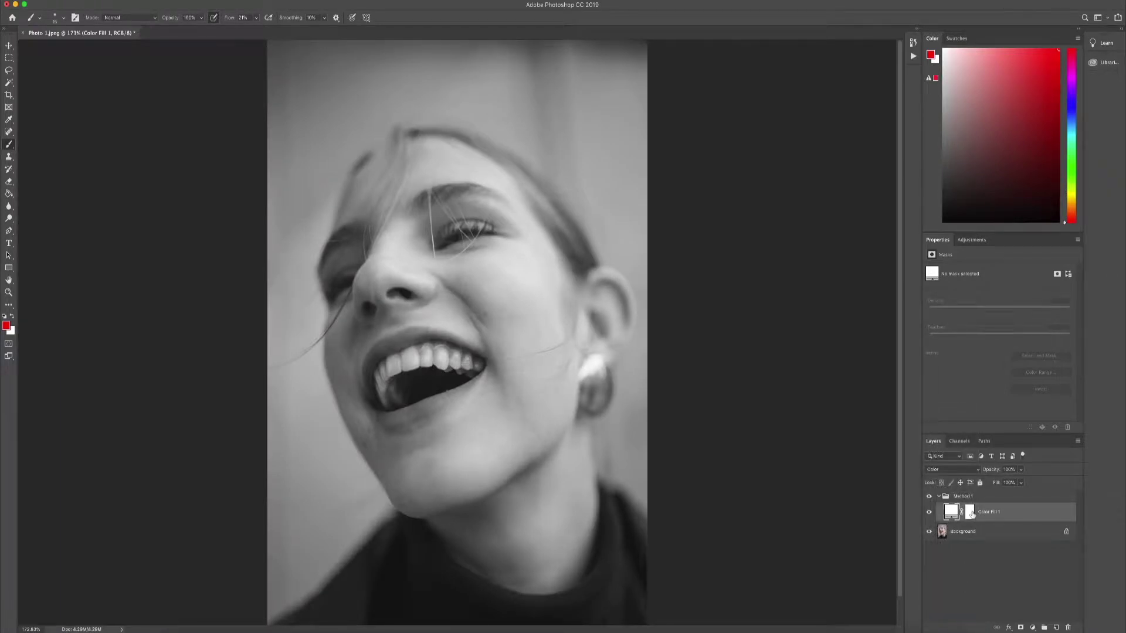
left_click(971, 513)
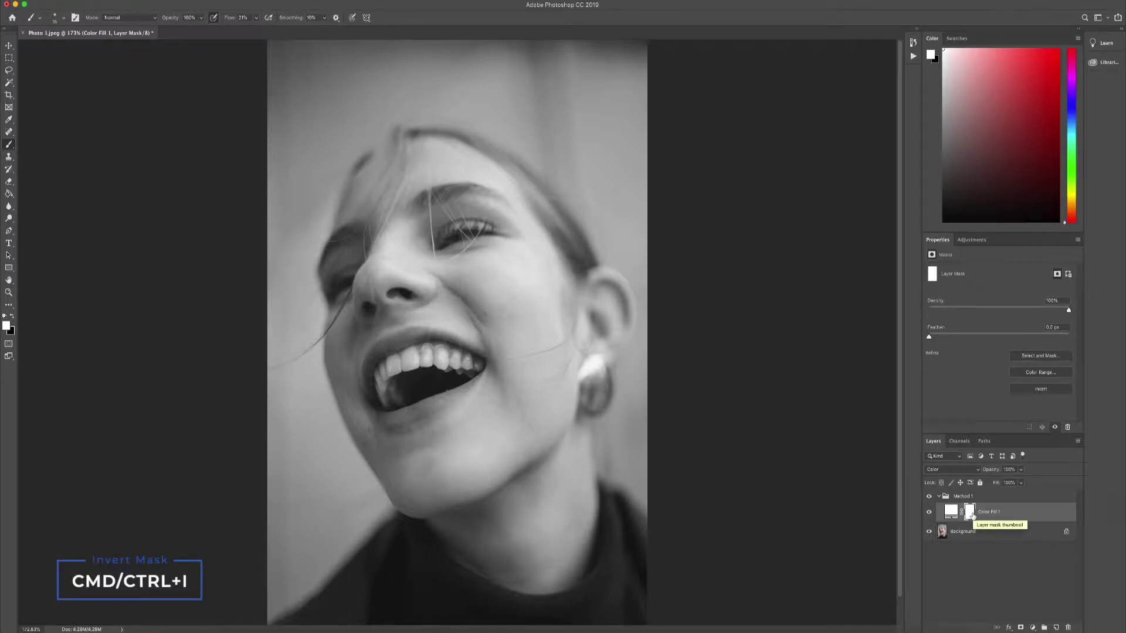
key("super+i")
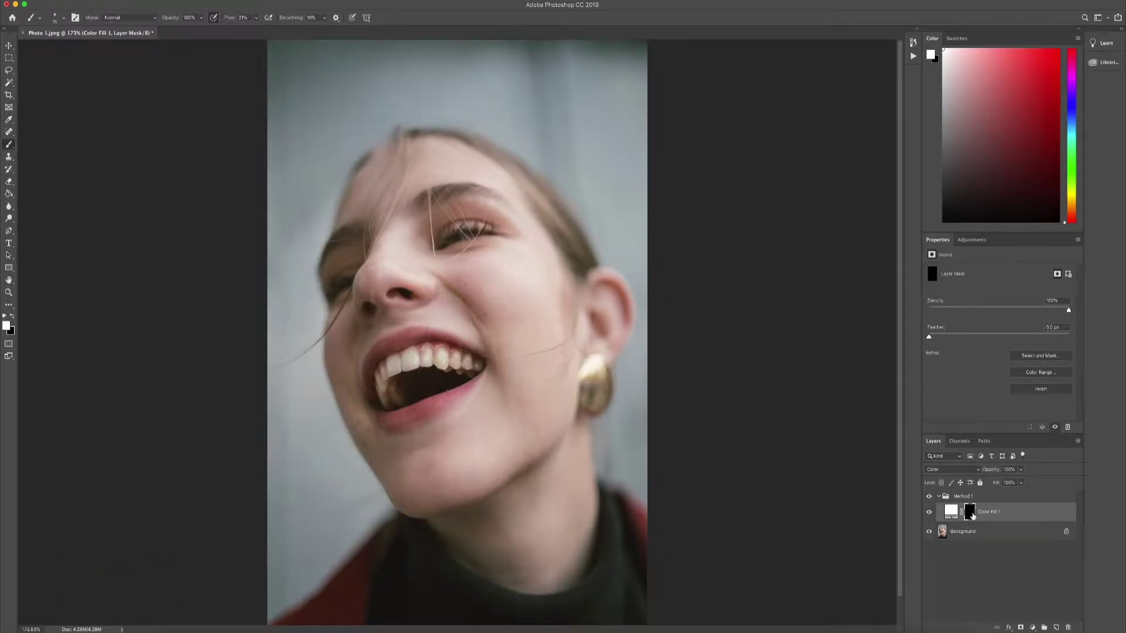
Reduce the white fill layer's opacity to 65%.
left_click(1011, 470)
type("65")
key("Return")
Paint white over the teeth on the fill layer's mask with a slightly larger brush at 20% flow.
key("z")
left_click_drag(413, 369, 441, 365)
key("b")
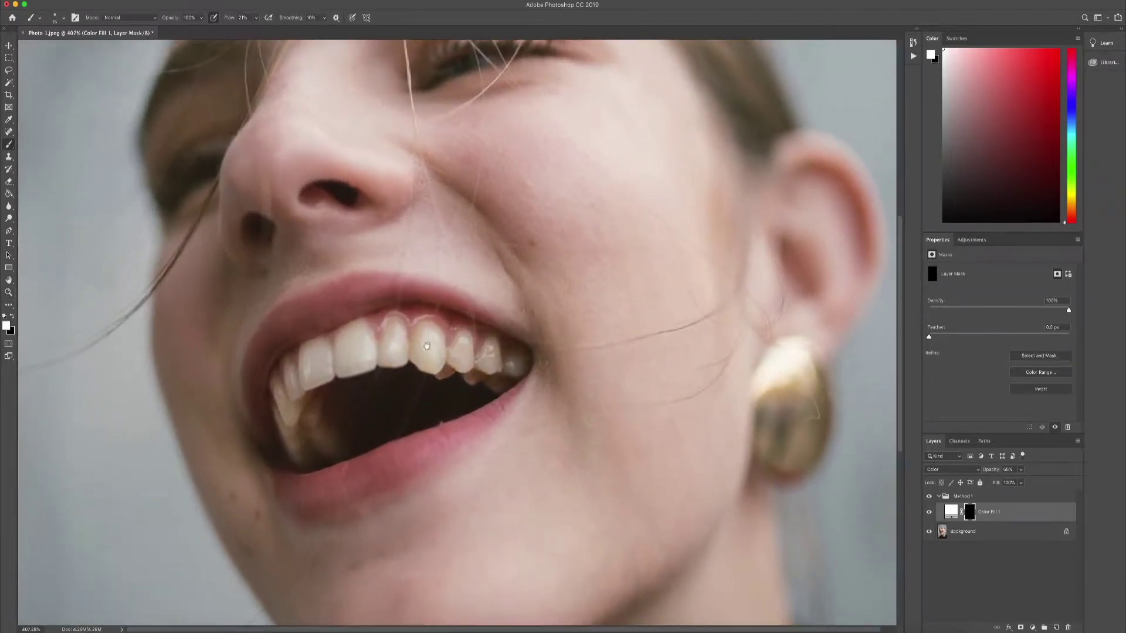
scroll(441, 365, "down", 2)
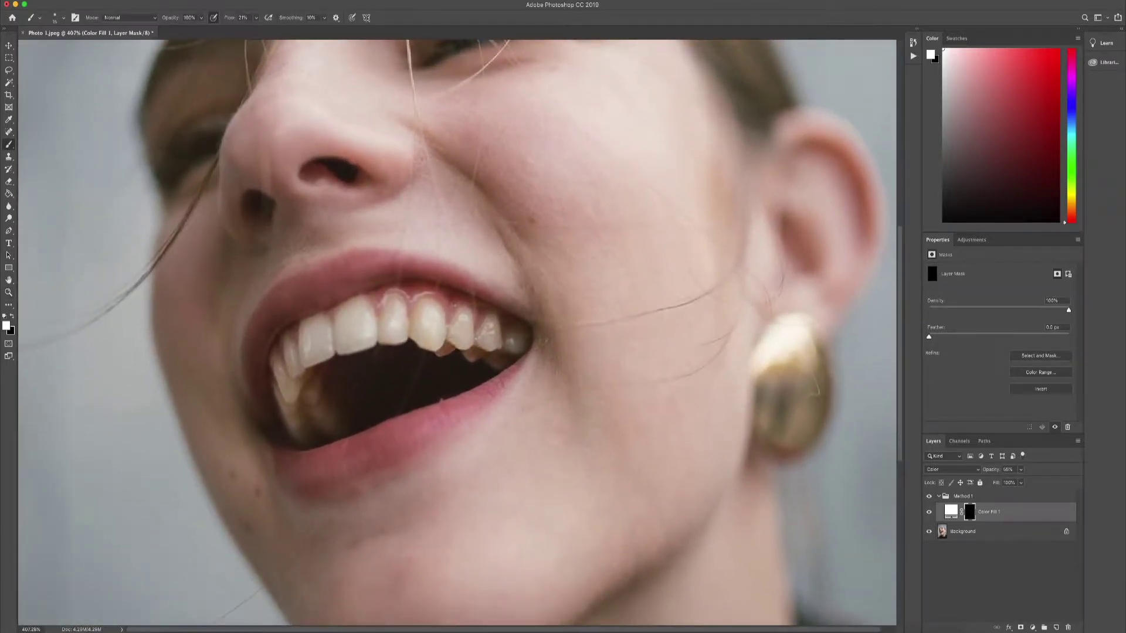
key("b")
left_click(243, 18)
key("Down")
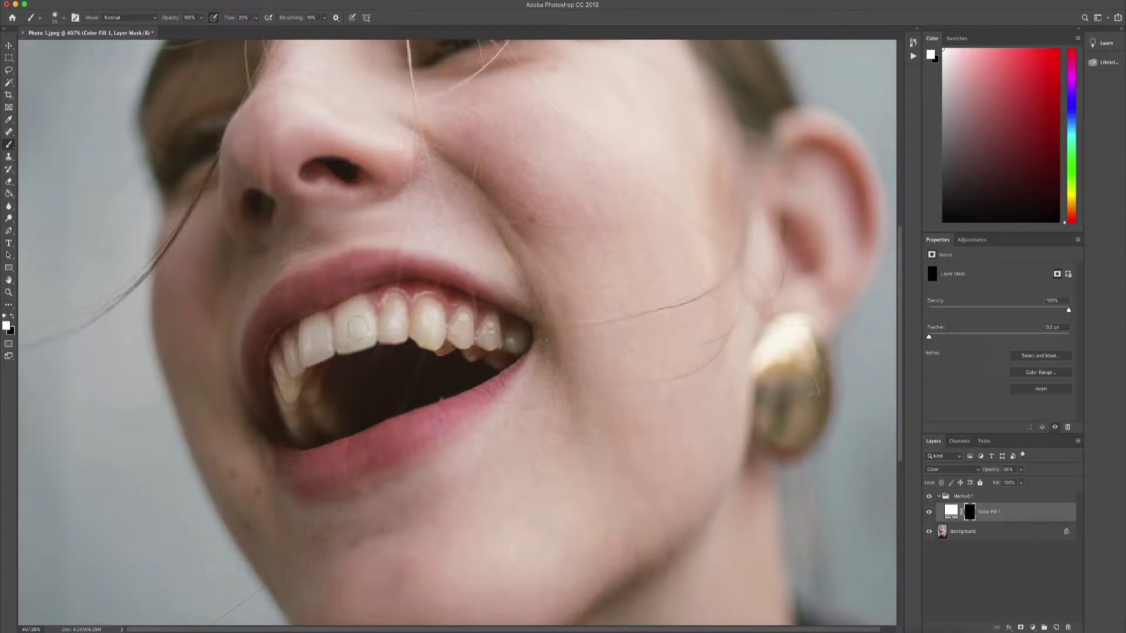
key("bracketright")
Compare the teeth with the white fill layer hidden and shown.
left_click(929, 512)
left_click(930, 512)
left_click(930, 513)
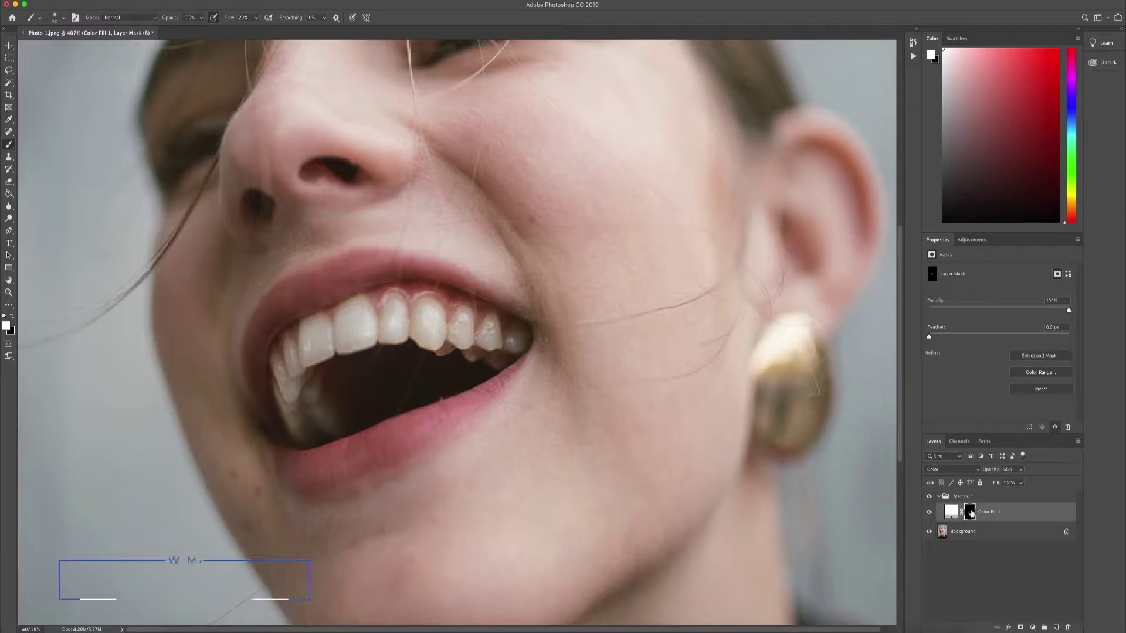
Inspect the fill layer's mask on its own and paint in the missed spots on the teeth.
left_click(971, 513, "alt")
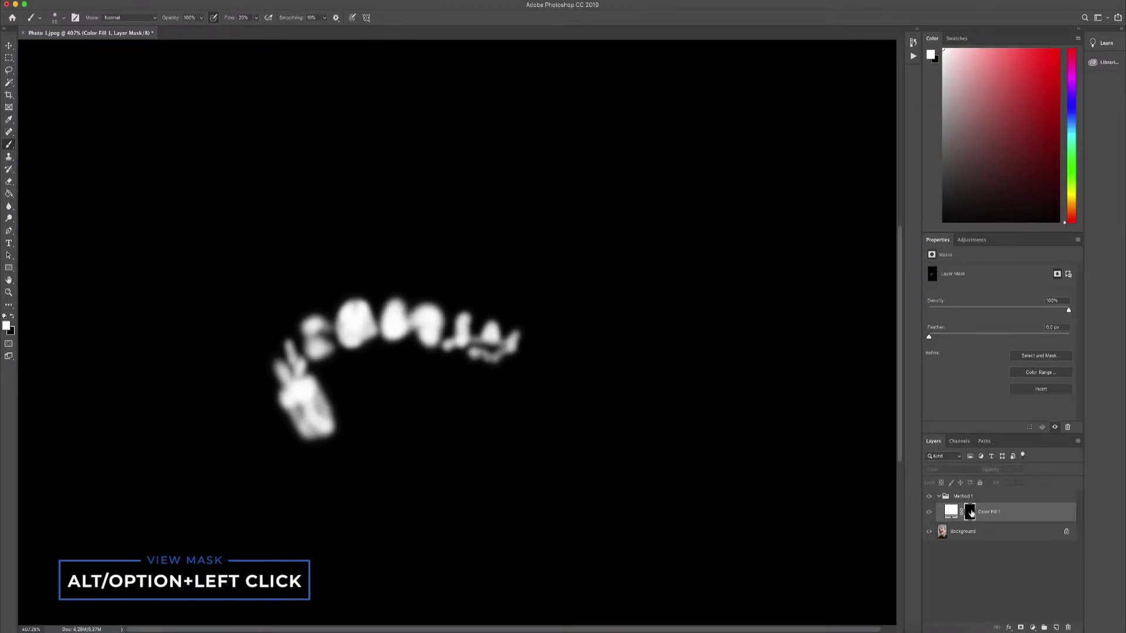
left_click(970, 513, "alt")
left_click(971, 513, "alt")
left_click(971, 513, "alt")
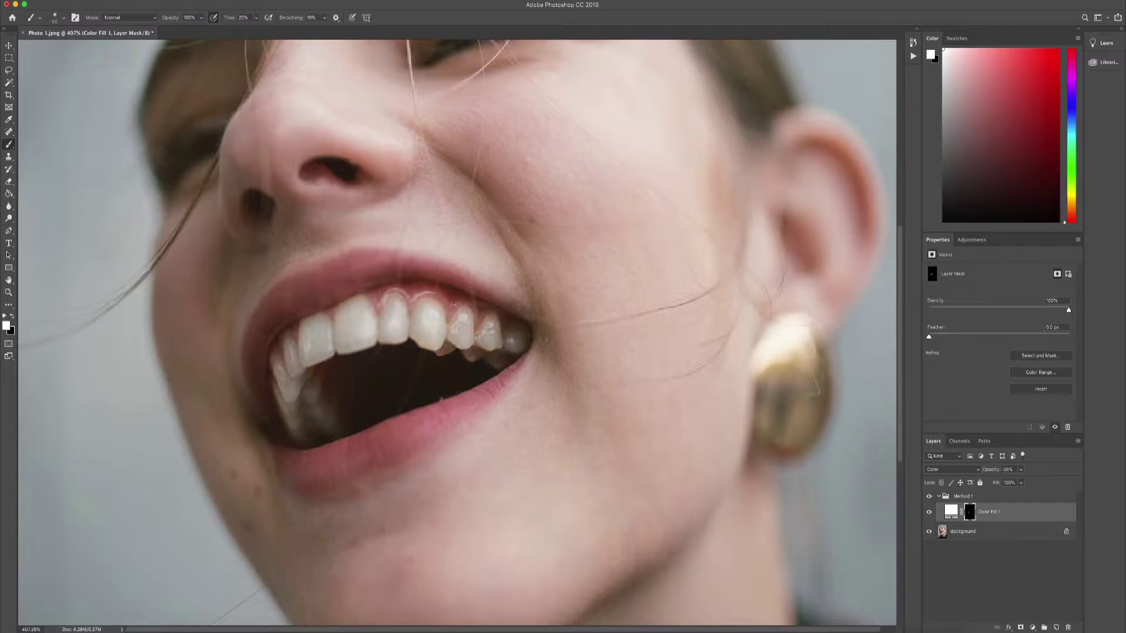
left_click(971, 512, "alt")
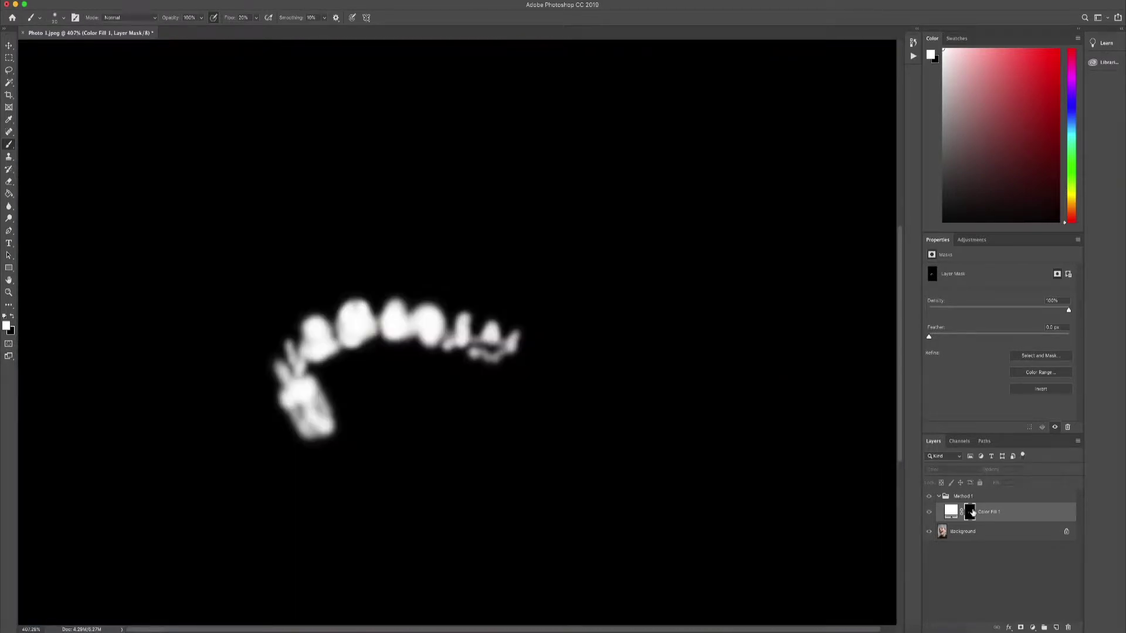
left_click(971, 512, "alt")
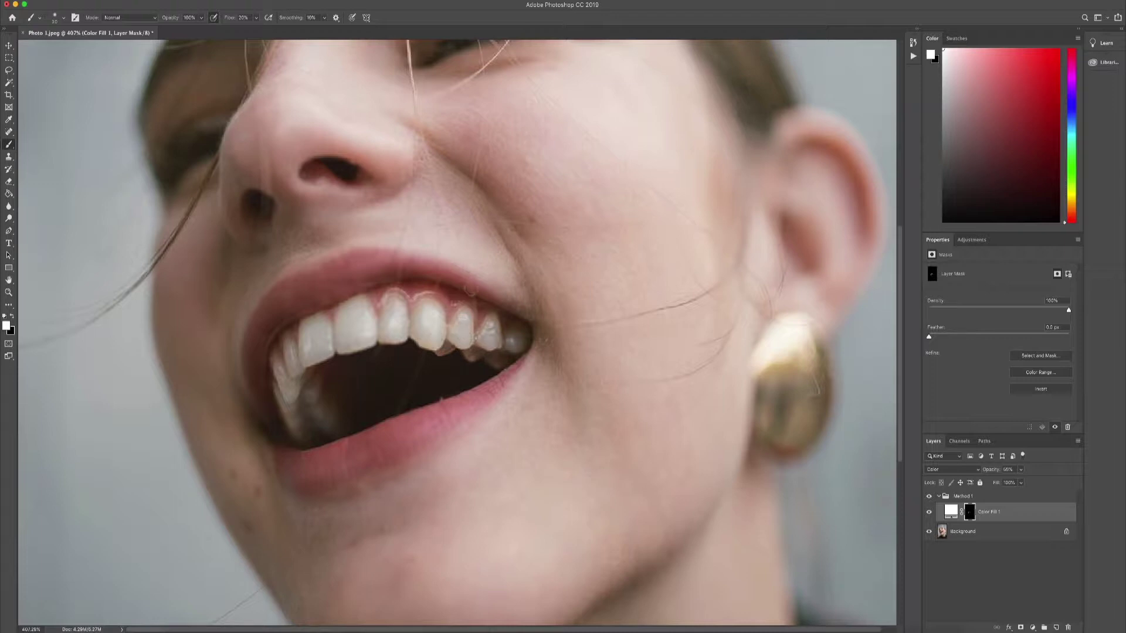
Add a Curves adjustment layer above the white fill layer and raise its midtones slightly to brighten the image.
scroll(463, 278, "down", 3)
left_click_drag(461, 265, 466, 300)
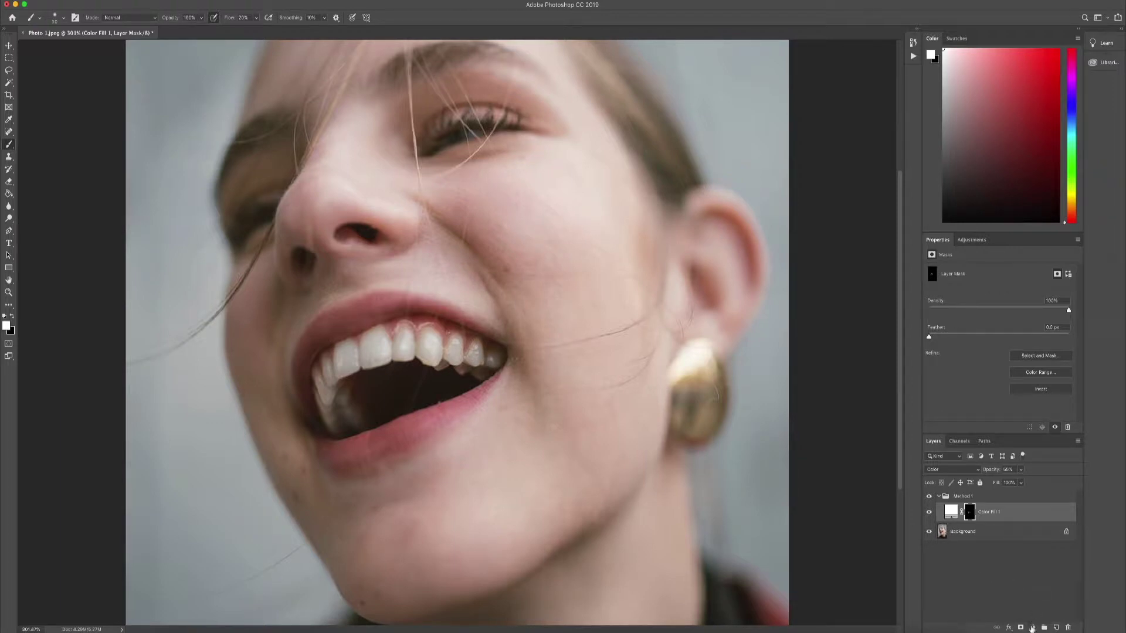
left_click(1032, 628)
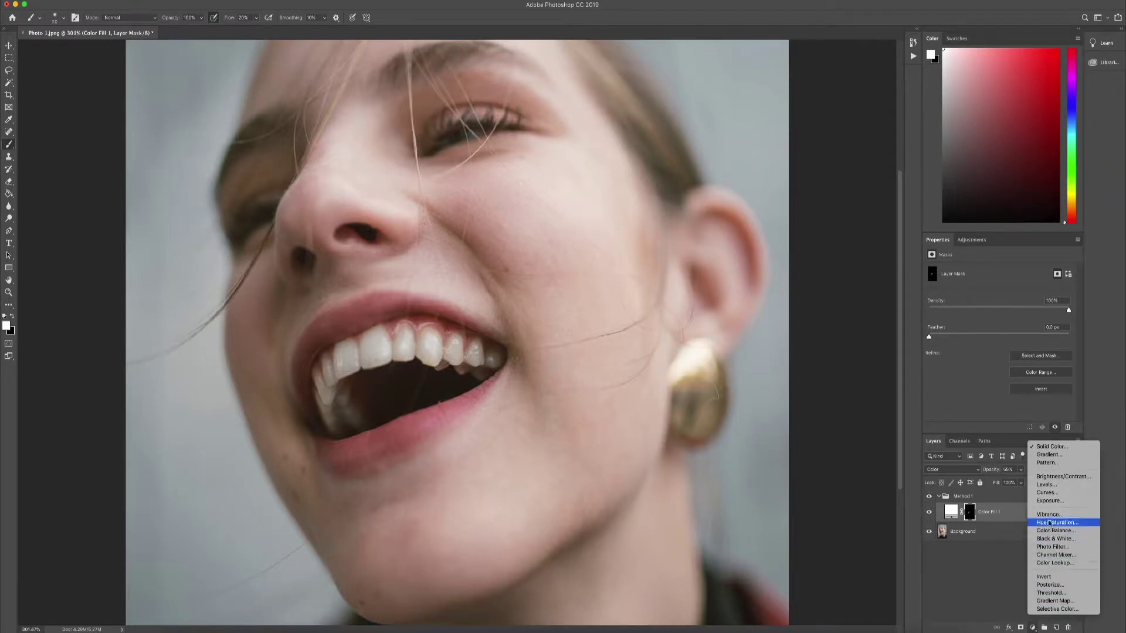
left_click(1051, 493)
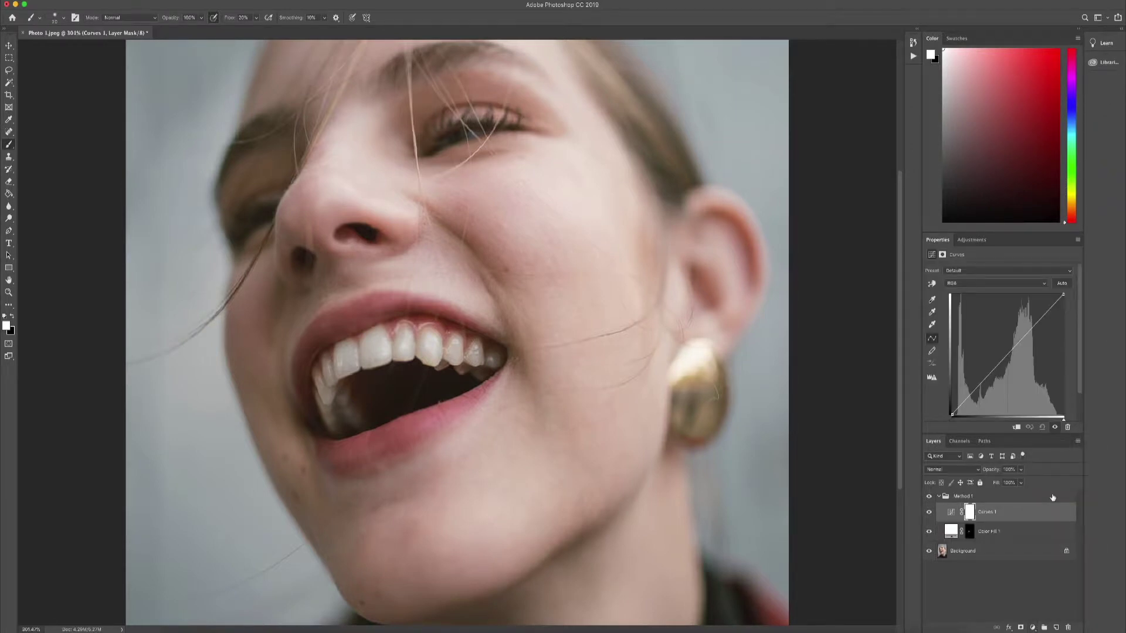
left_click_drag(1005, 356, 1003, 350)
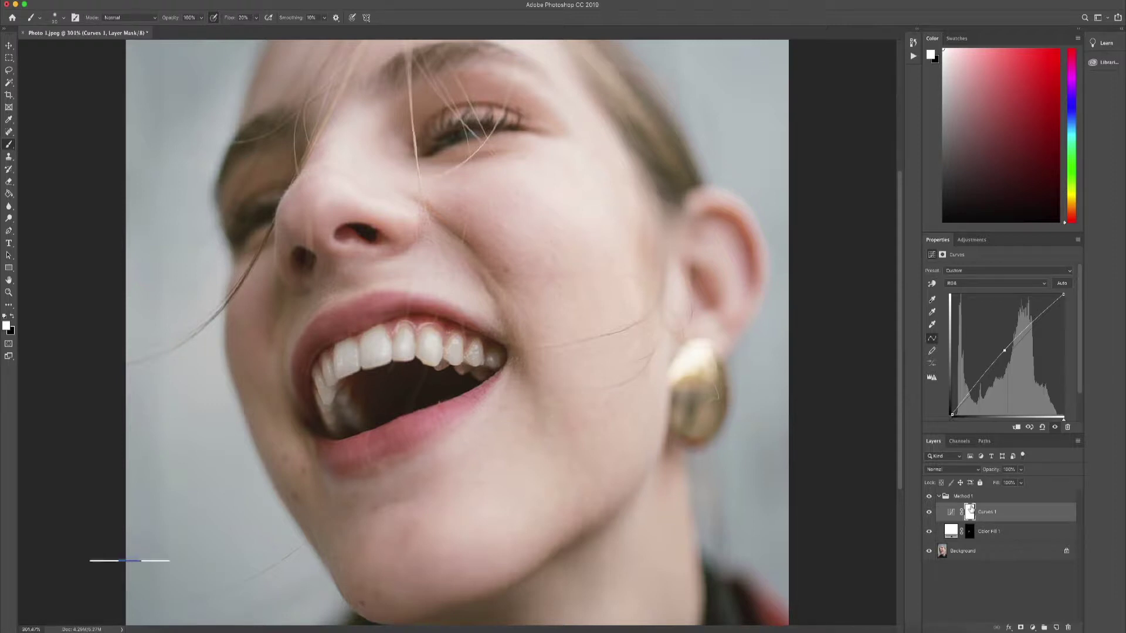
Invert the Curves mask to black and reveal only the teeth on it, using a selection loaded from the fill layer's mask.
key("super+i")
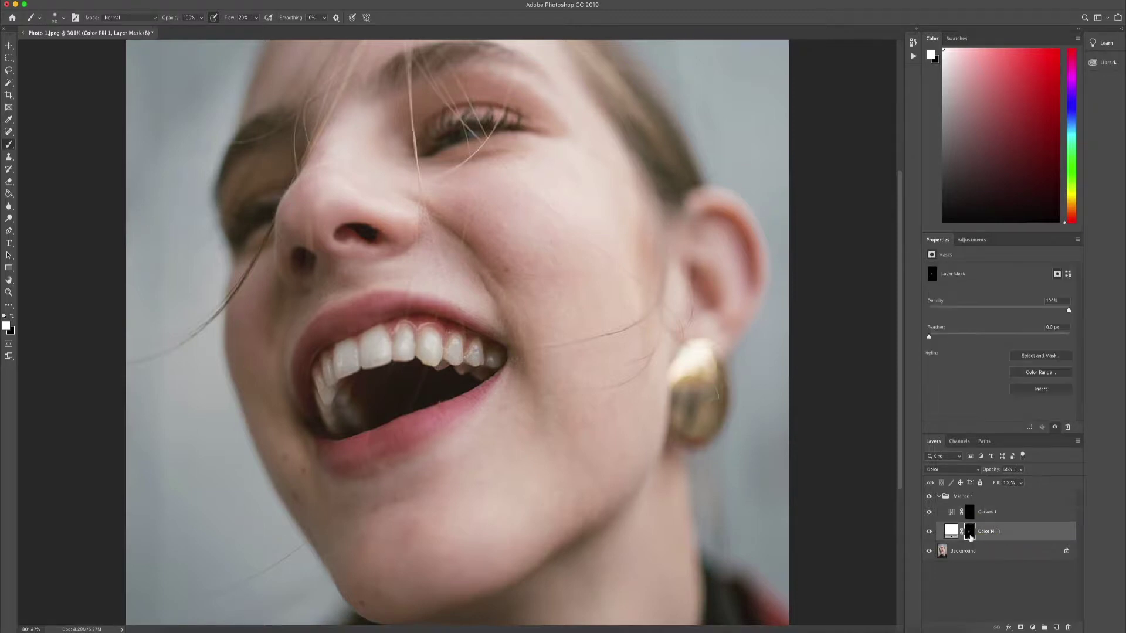
left_click(970, 535)
left_click(969, 532, "super")
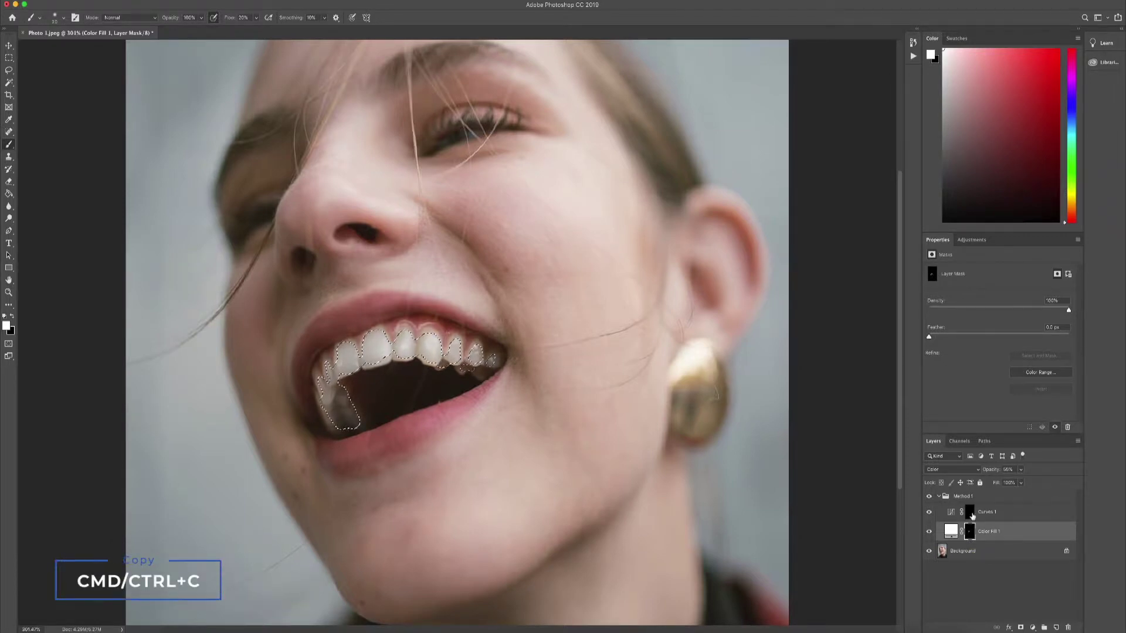
left_click(970, 513)
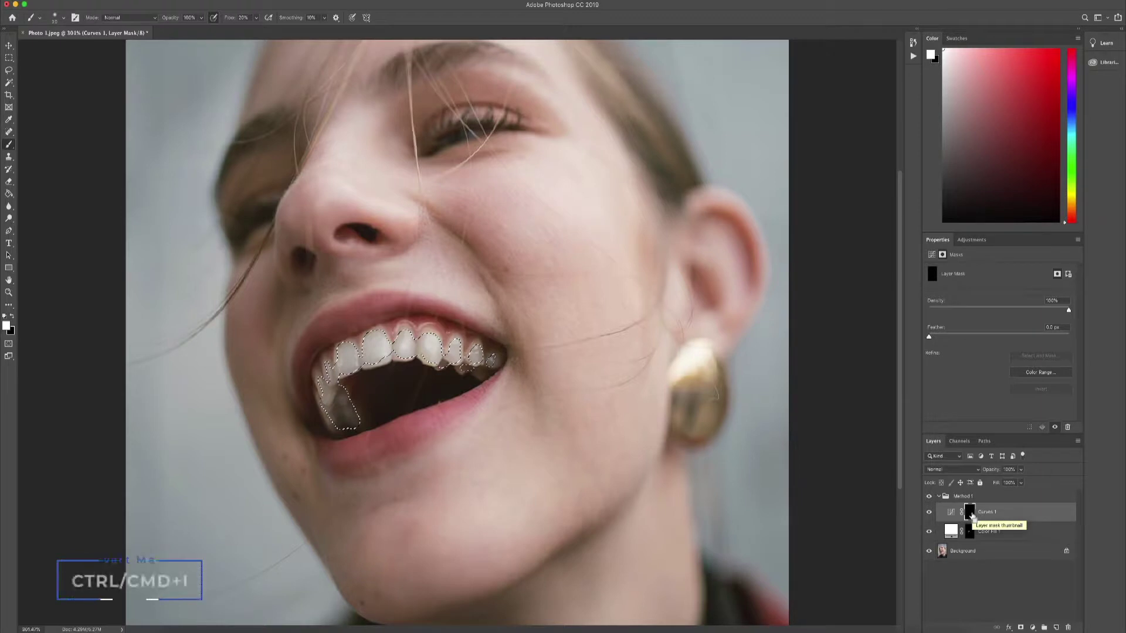
key("ctrl+i")
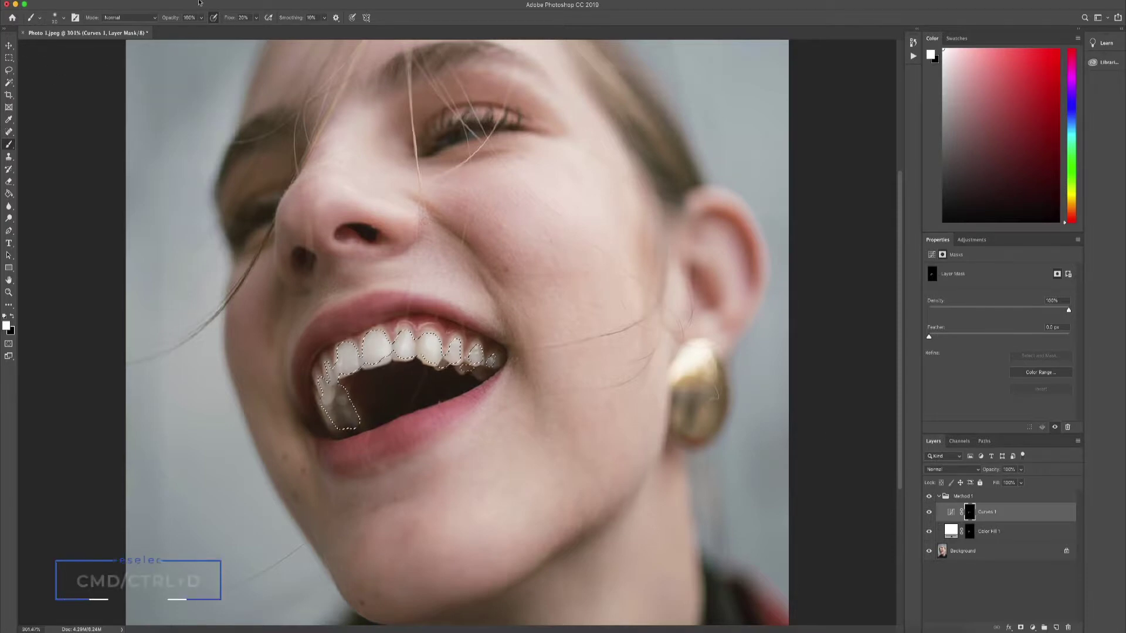
left_click(195, 1)
left_click(200, 13)
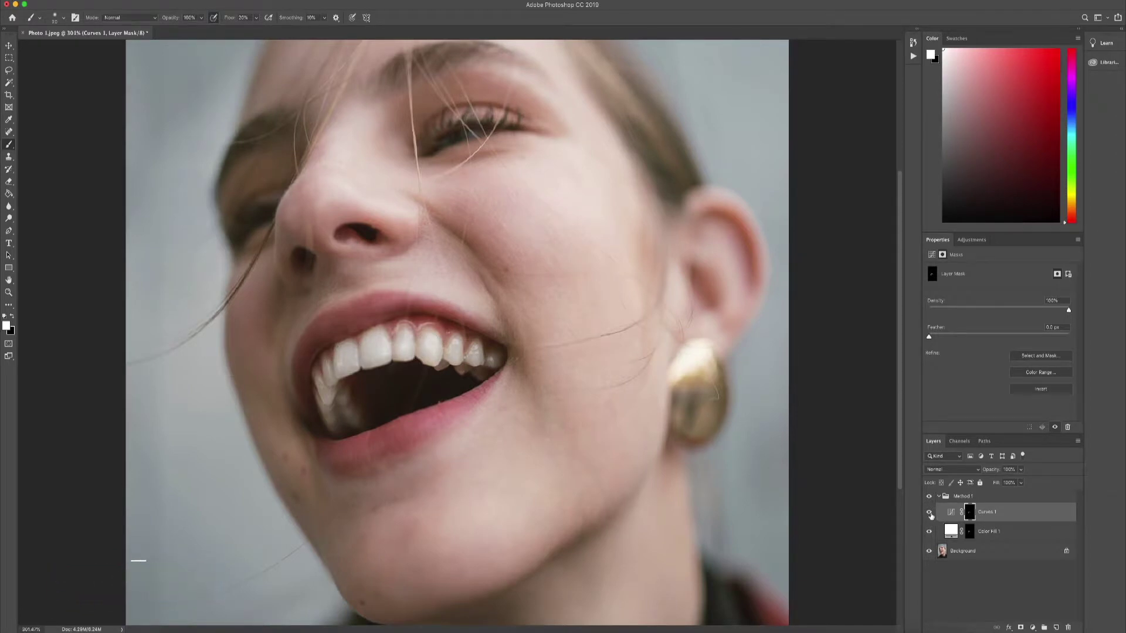
Compare the teeth with the Curves layer hidden and shown.
left_click(929, 513)
left_click(928, 513)
left_click(929, 514)
left_click(929, 513)
left_click(930, 513)
left_click(929, 513)
Raise the midtone point of the Curves layer slightly more to brighten the teeth.
left_click(955, 508)
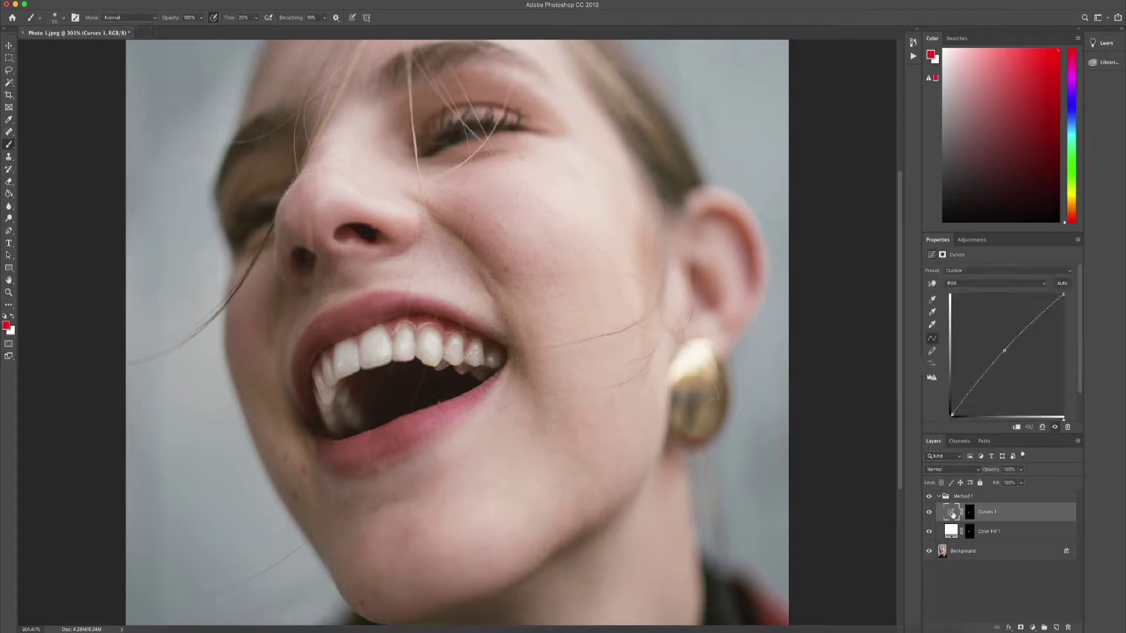
left_click_drag(1004, 348, 1002, 349)
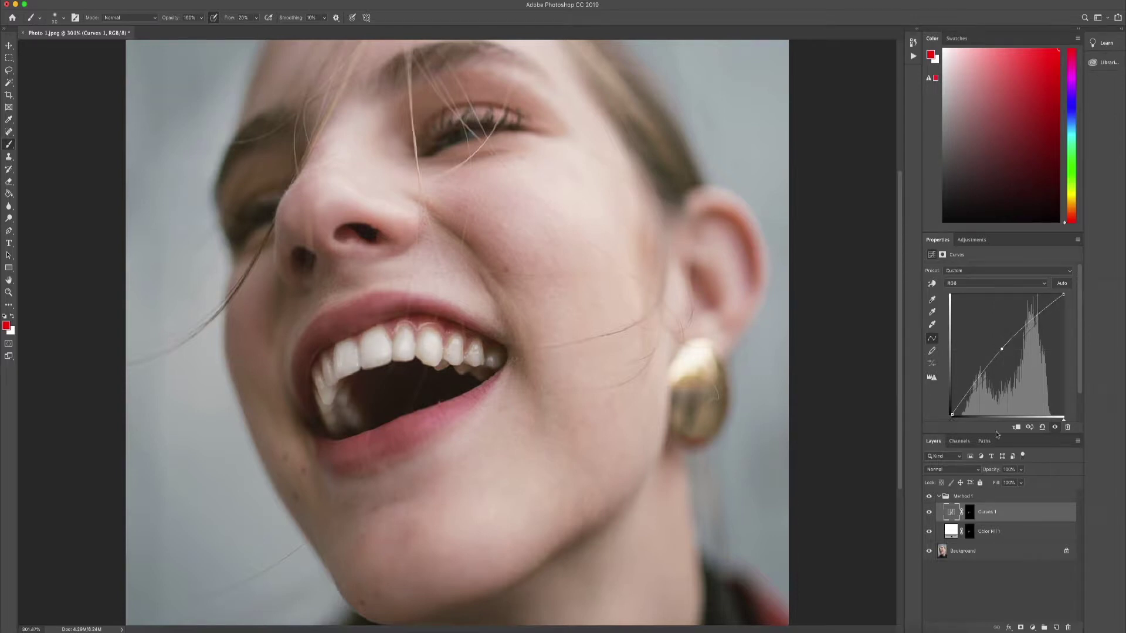
Fit the whole photo in view and compare it with the Method 1 group and its individual layers hidden and shown.
key("z")
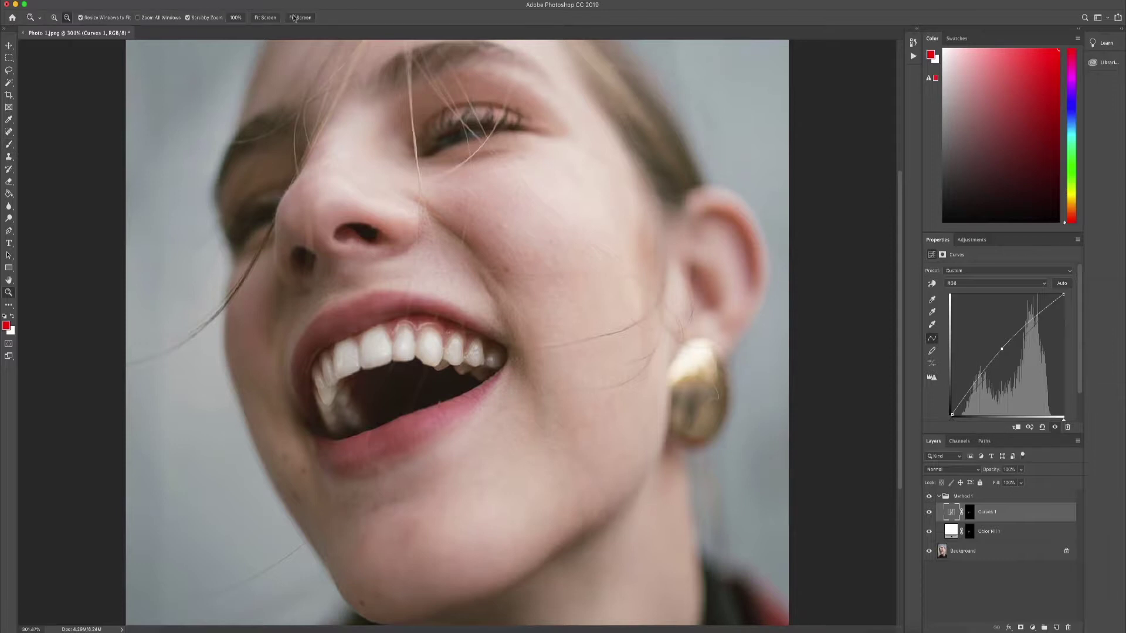
left_click(268, 18)
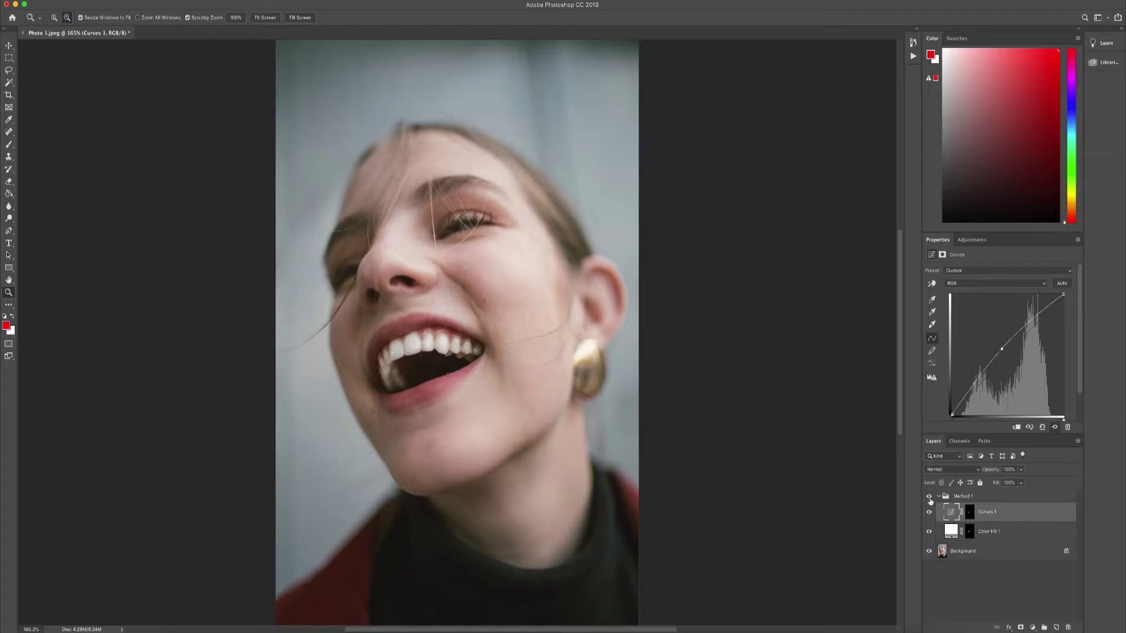
left_click(929, 498)
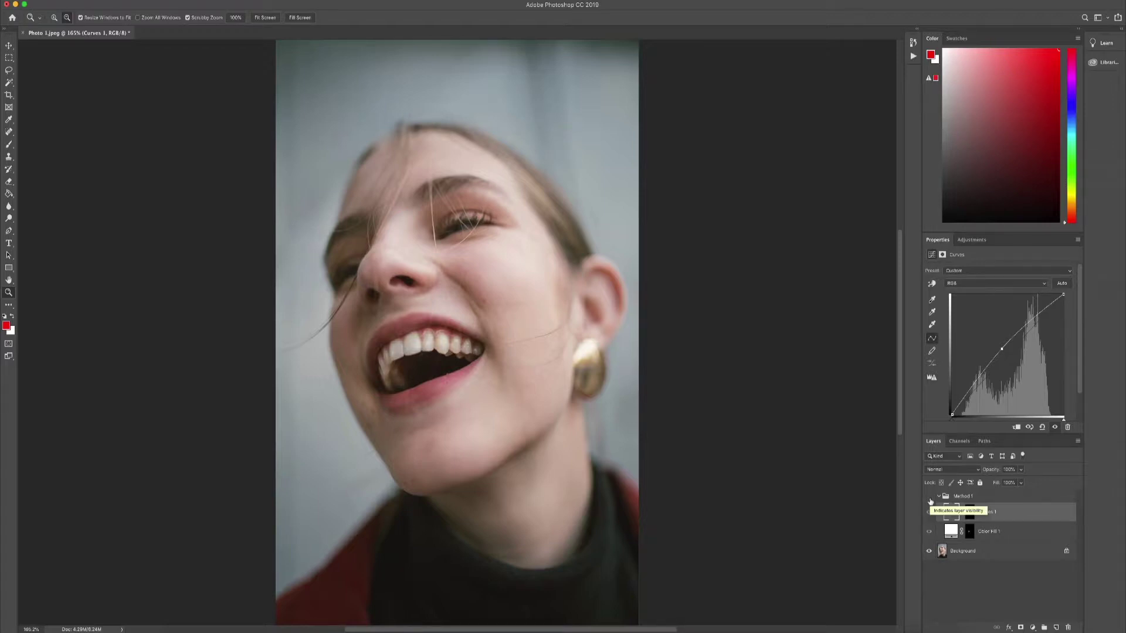
left_click(929, 498)
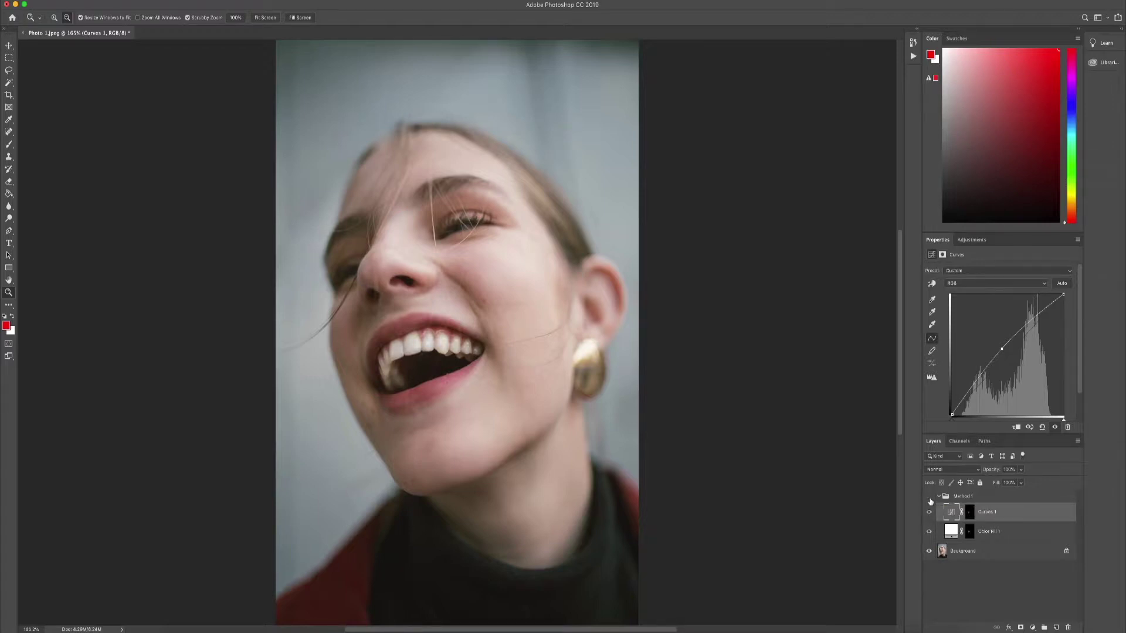
left_click(929, 500)
left_click(930, 500)
left_click(929, 512)
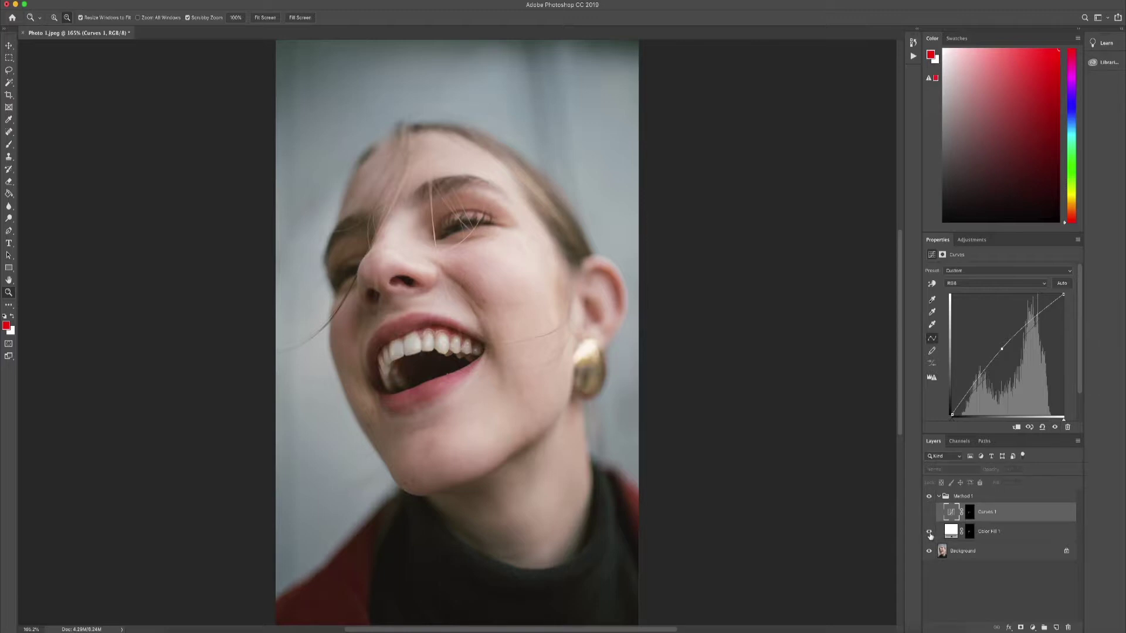
left_click(929, 532)
left_click(929, 532)
left_click(930, 514)
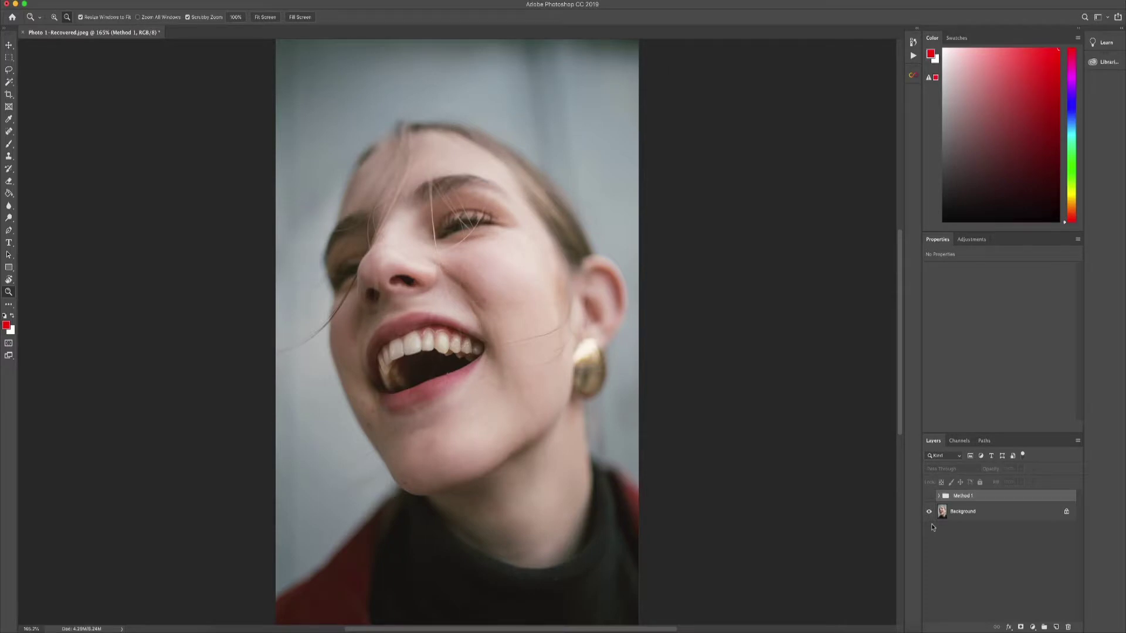
Create a new layer group above Method 1 and name it Method 2.
left_click(1044, 627)
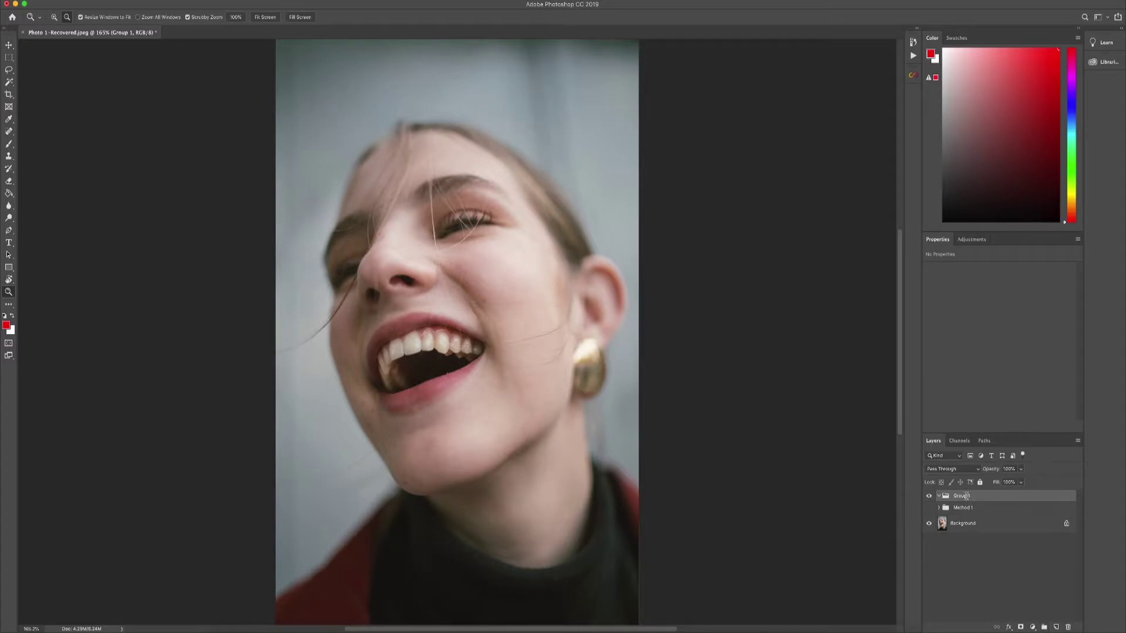
type("V")
type("thod 2")
key("Return")
Add a Hue/Saturation adjustment layer inside the Method 2 group and invert its mask to black.
left_click(1033, 626)
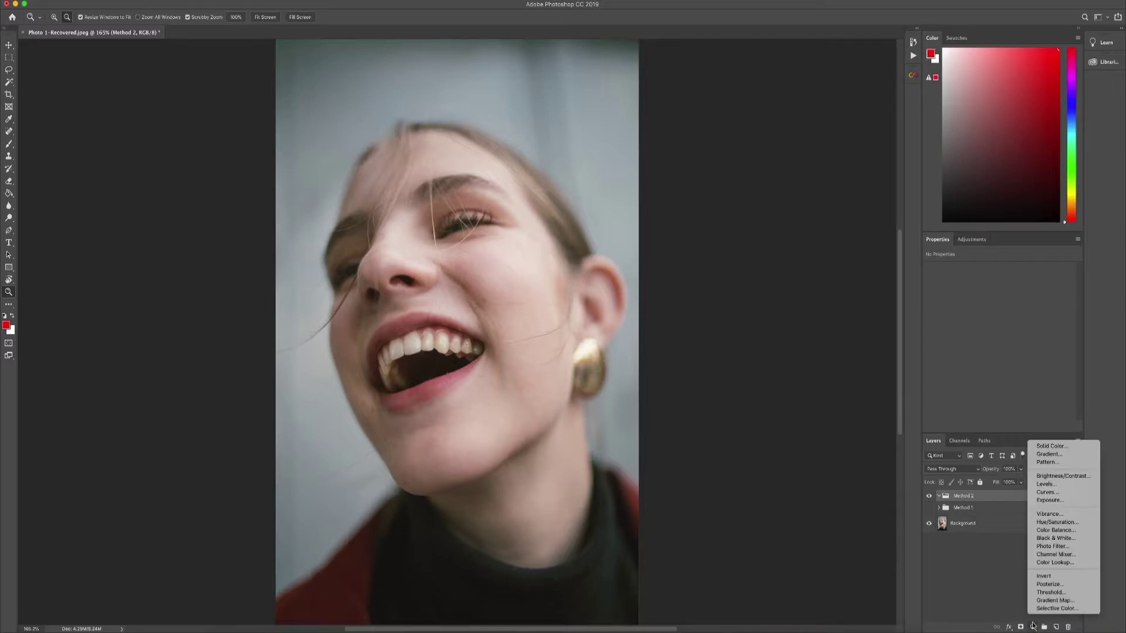
left_click(1055, 522)
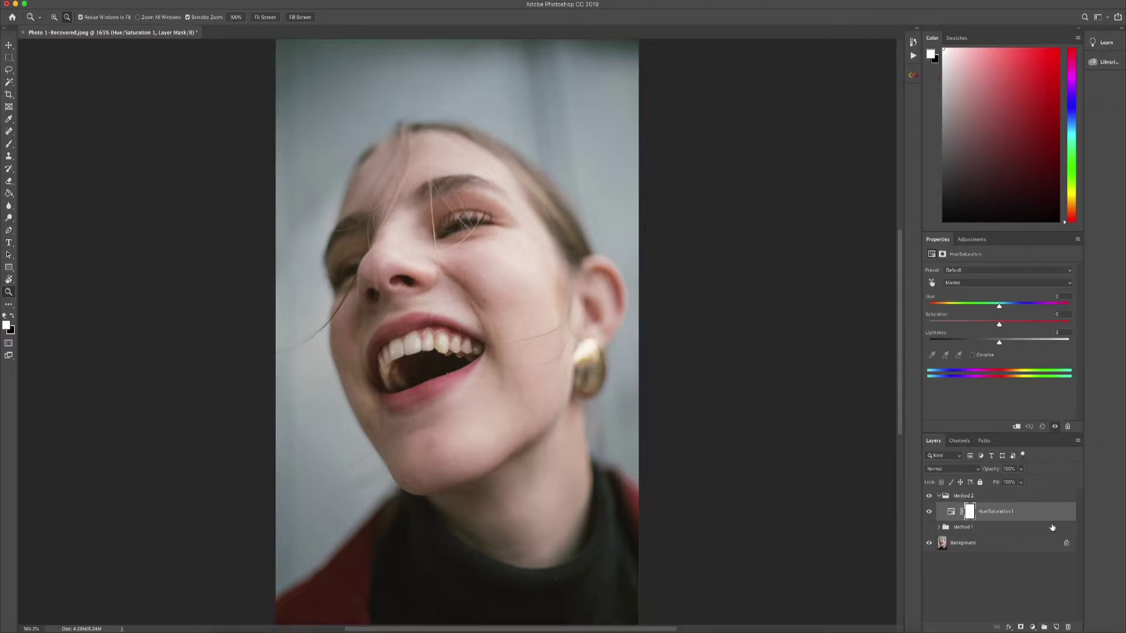
left_click(971, 513)
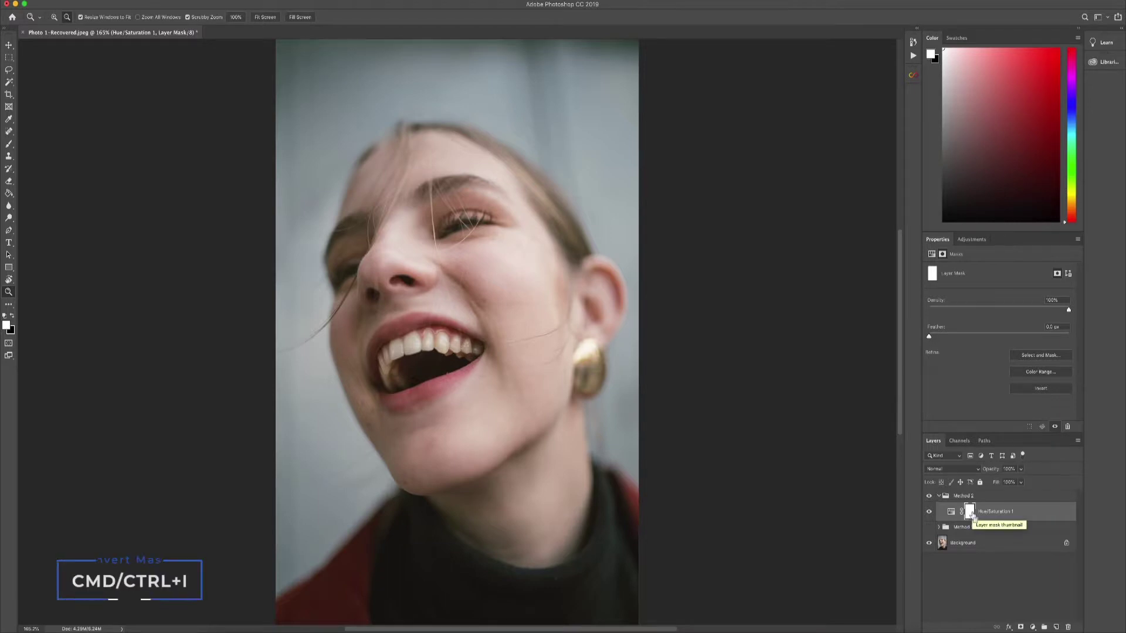
key("ctrl+i")
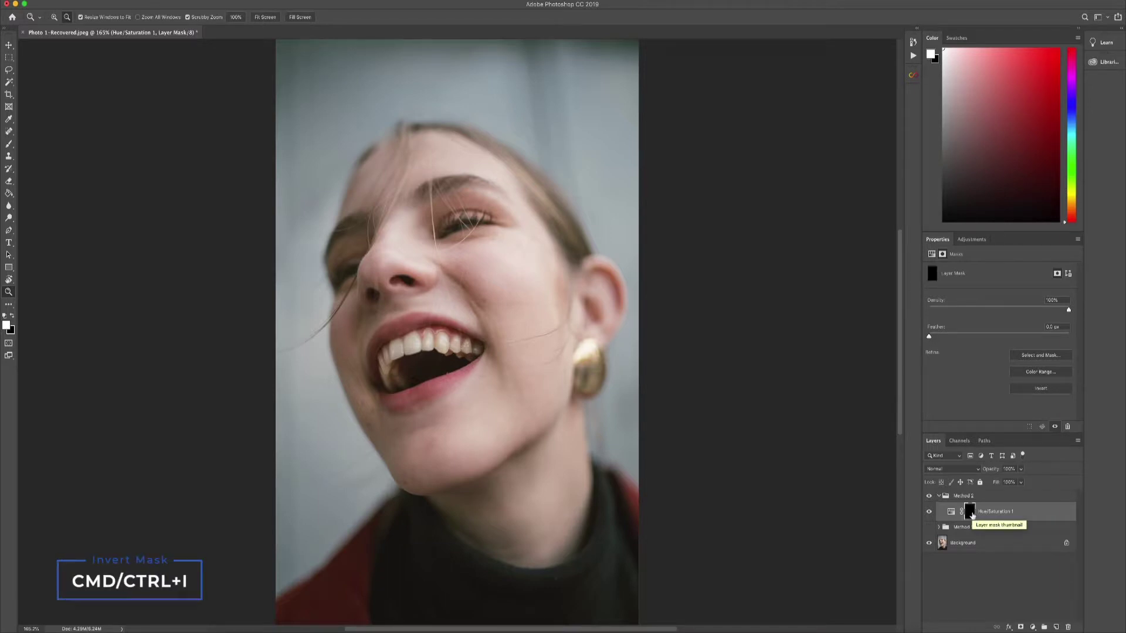
Lower the Hue/Saturation layer's opacity to a little over 50% and reselect its mask.
left_click(1021, 469)
left_click_drag(1023, 481, 1002, 484)
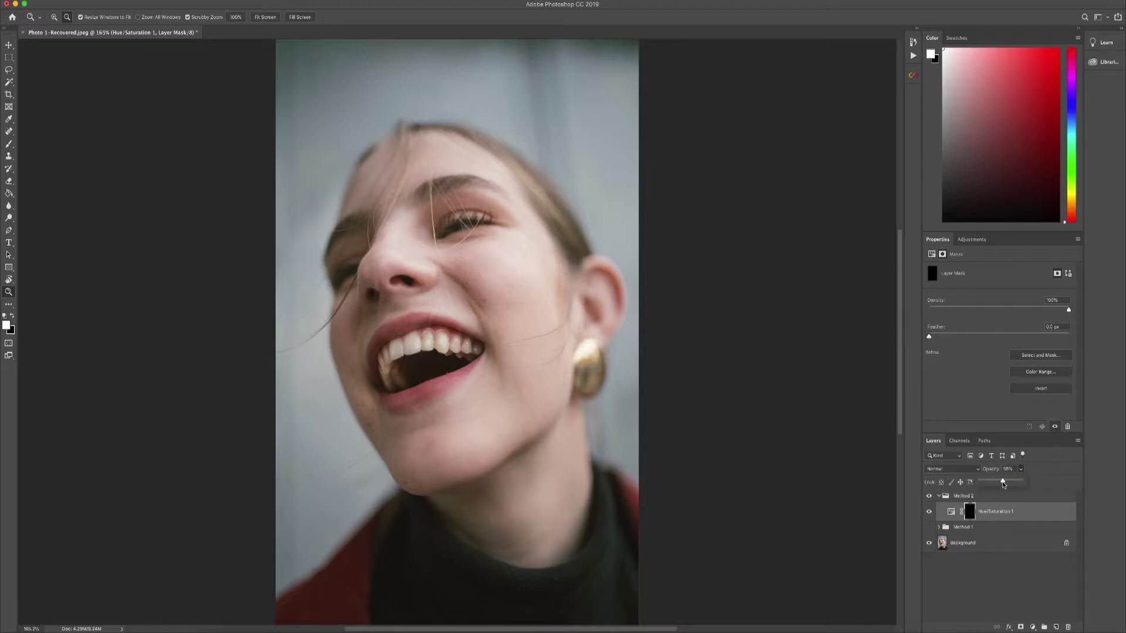
left_click(1008, 561)
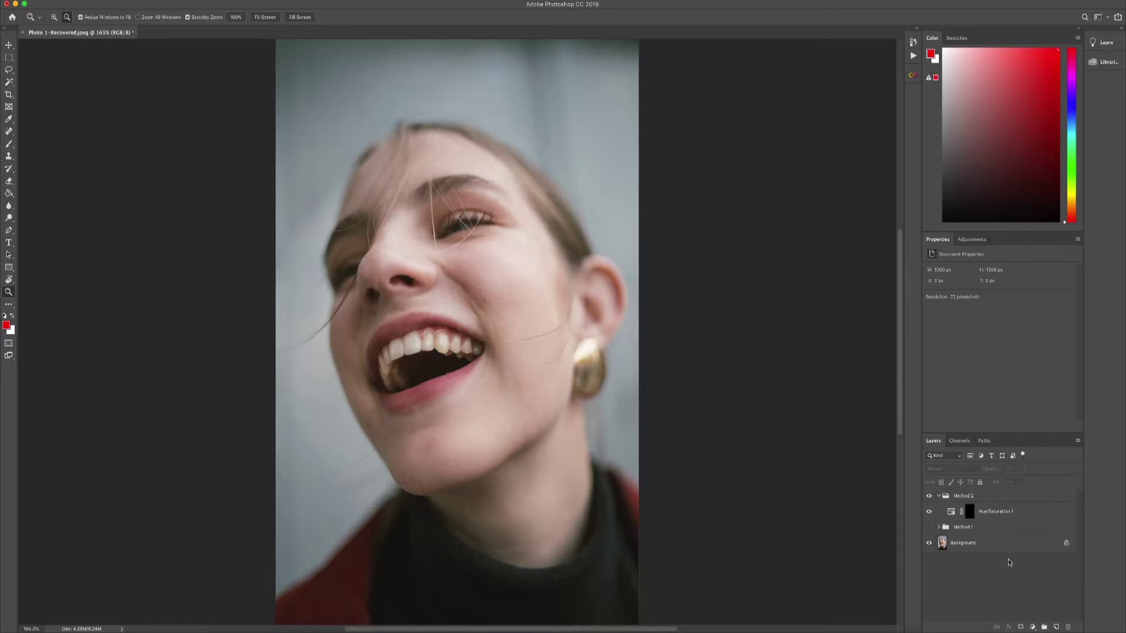
left_click(972, 514)
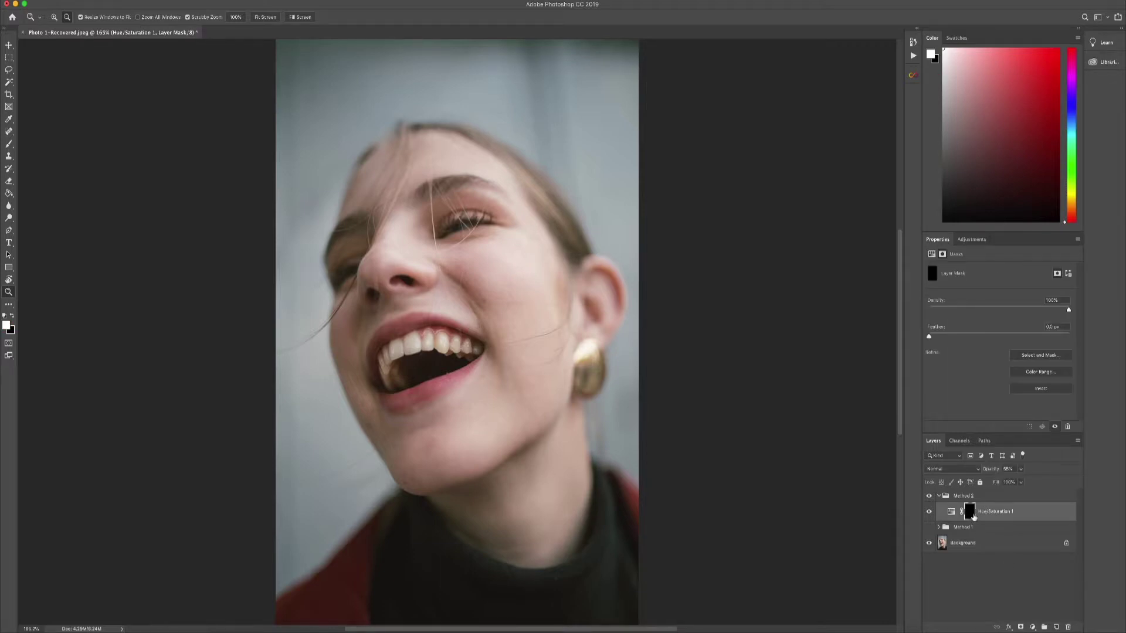
In the Hue/Saturation layer's Master range, set the saturation to -5 and the lightness to +2.
left_click(951, 512)
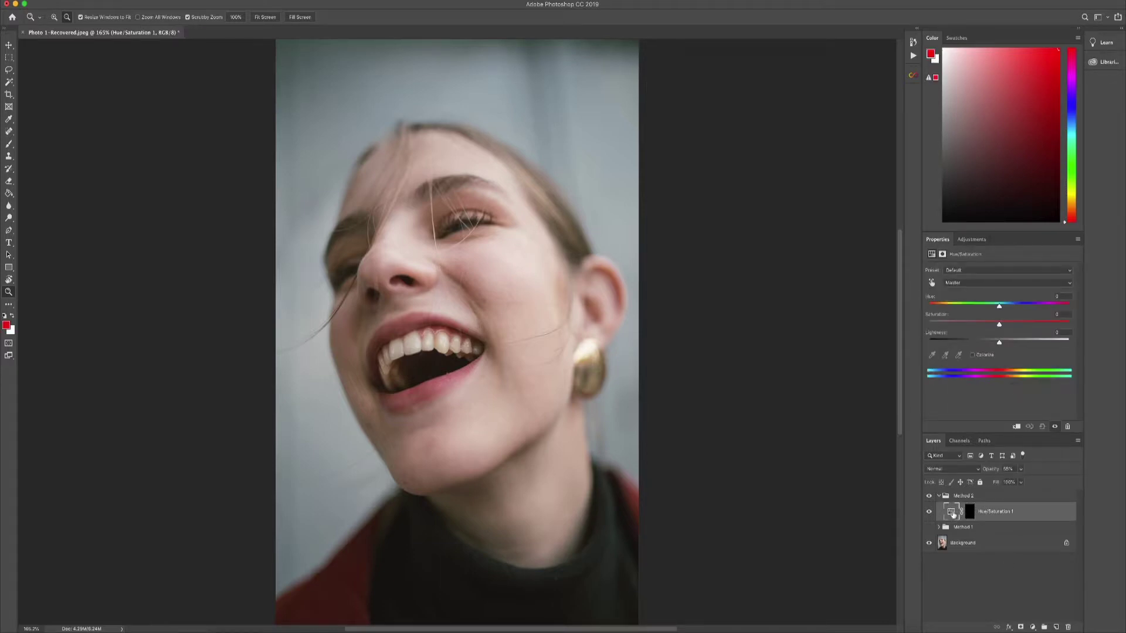
left_click(967, 283)
left_click(968, 285)
left_click(1057, 314)
type("-5")
left_click(1052, 333)
For the Reds range of the Hue/Saturation layer, lower the saturation slightly and set the lightness to +20.
left_click(1006, 284)
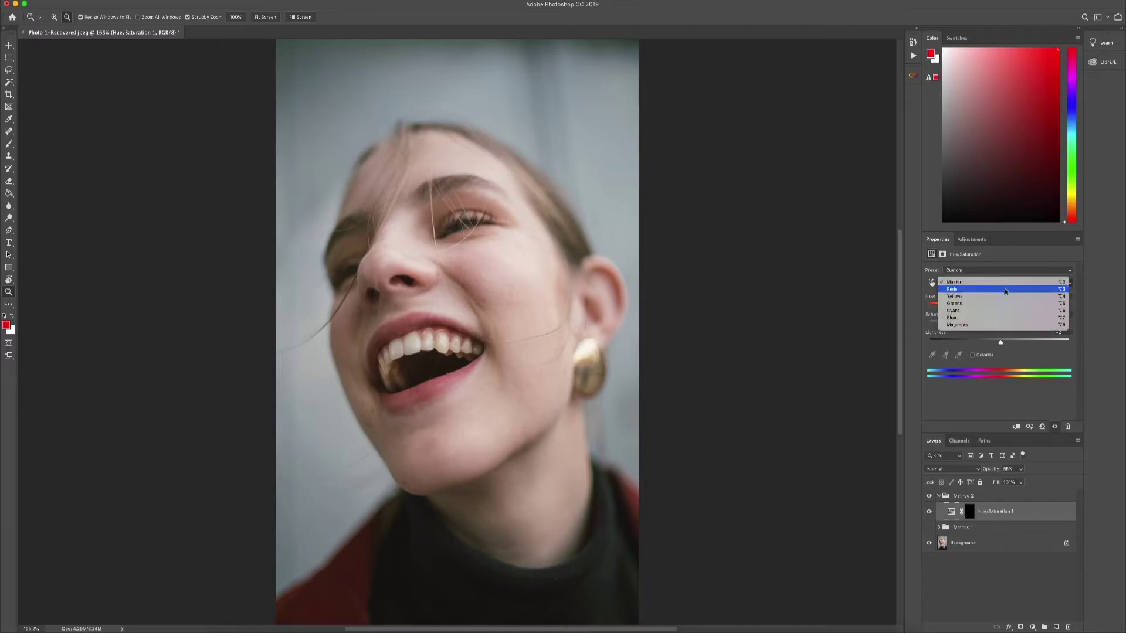
left_click(1004, 289)
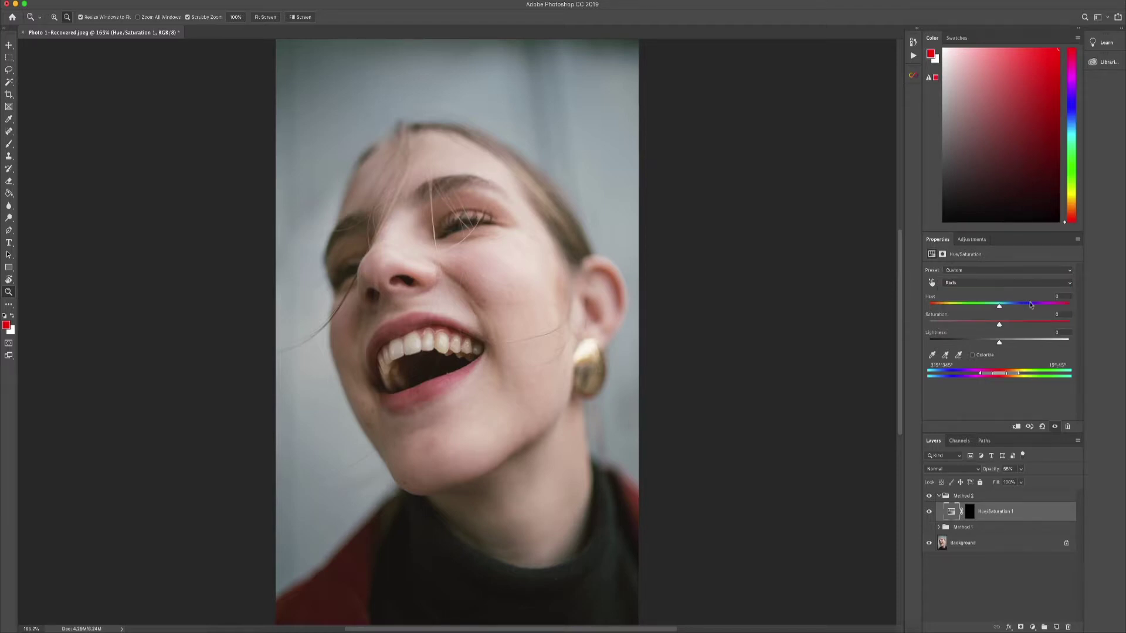
left_click(1056, 313)
left_click(1067, 330)
type("20")
For the Yellows range of the Hue/Saturation layer, set the saturation to about -65 and the lightness to +20.
left_click(990, 286)
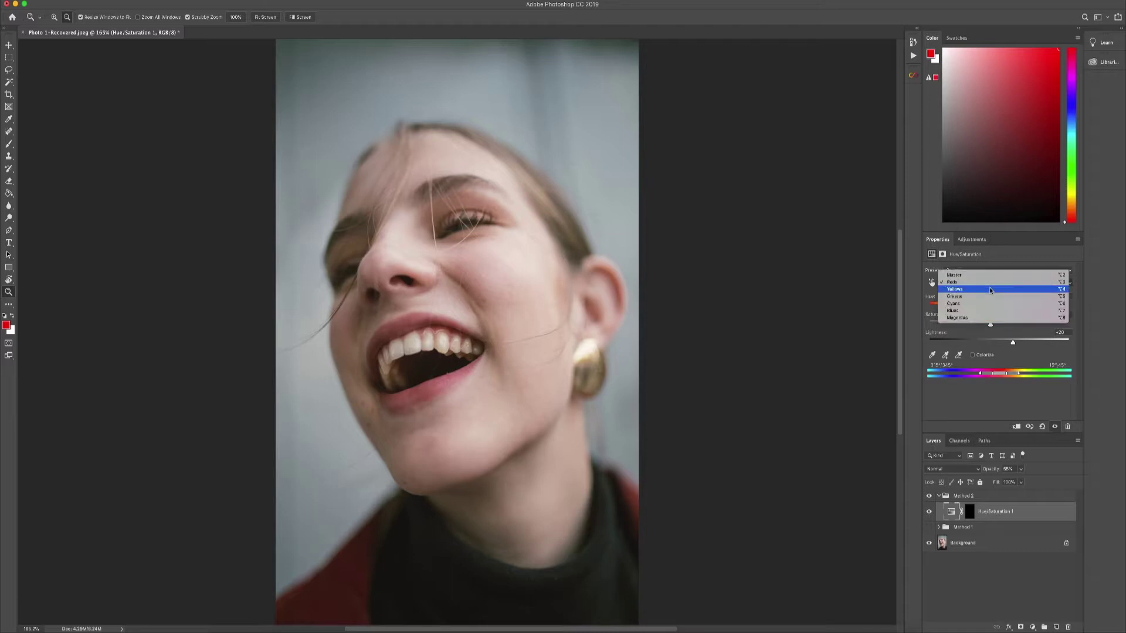
left_click(990, 290)
left_click(1063, 314)
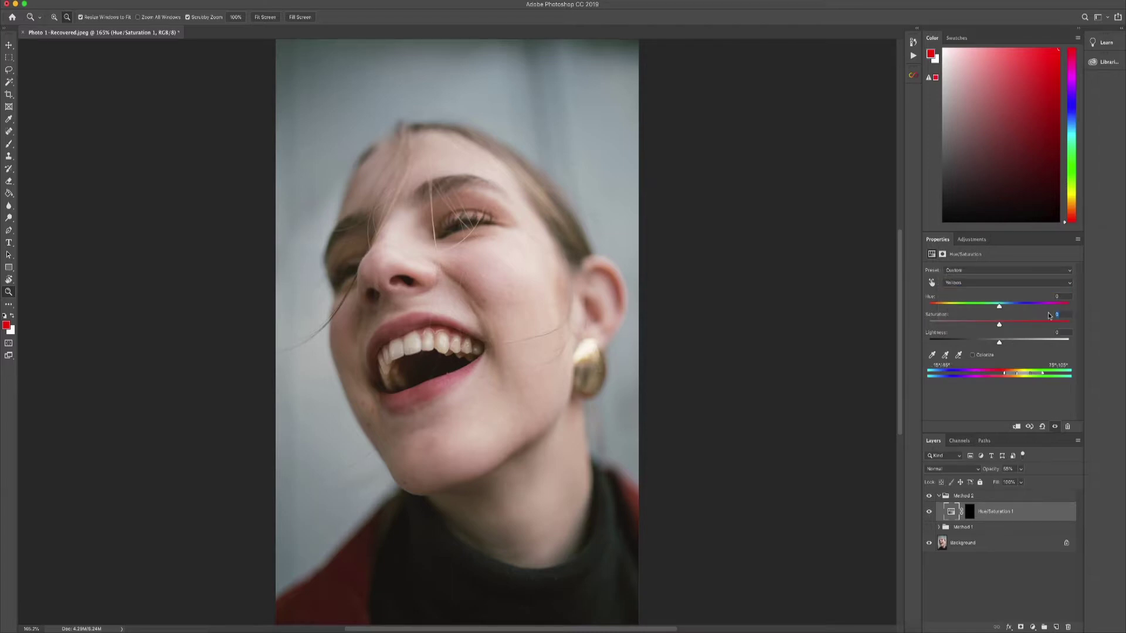
key("BackSpace")
type("-68")
left_click(1063, 333)
type("20")
Set the saturation of the Hue/Saturation layer's Cyans range to -10.
left_click(998, 283)
left_click(996, 297)
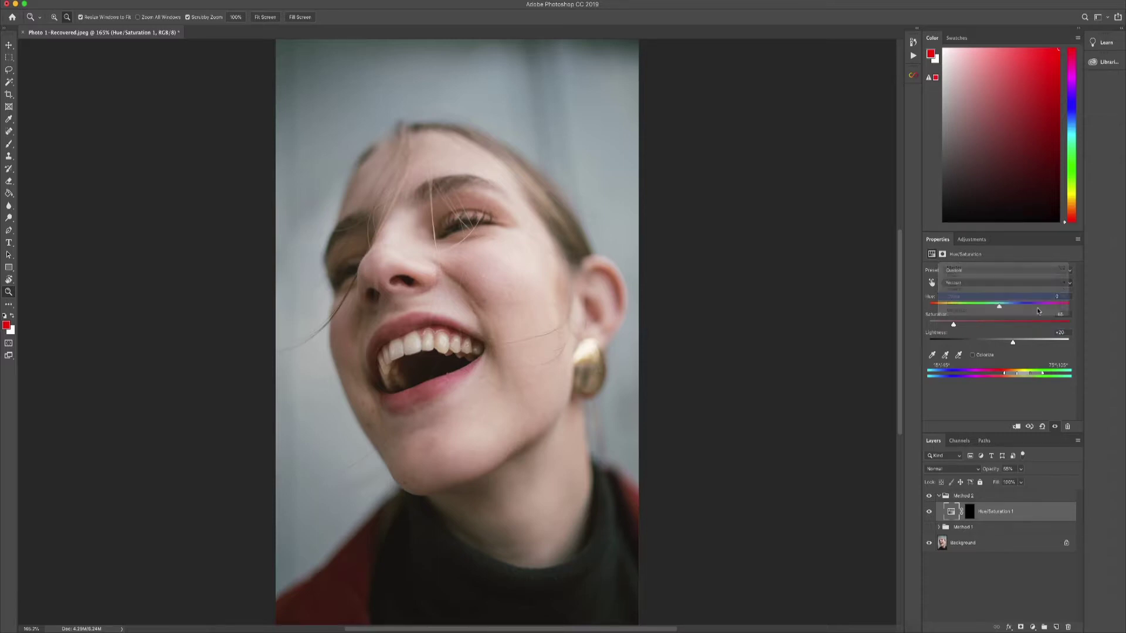
left_click(1058, 314)
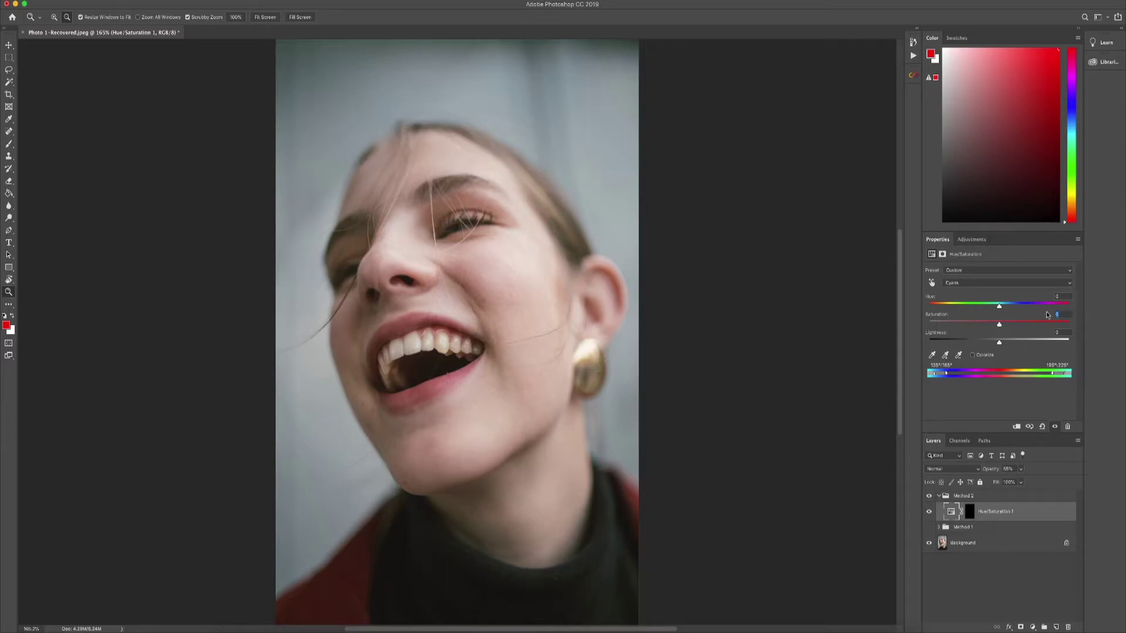
type("-10")
Set the saturation of the Hue/Saturation layer's Blues range to -15.
left_click(987, 282)
left_click(988, 289)
left_click(1066, 316)
type("-15")
key("Tab")
Paint white over all the teeth on the Hue/Saturation layer's mask with a smaller brush.
left_click(971, 512)
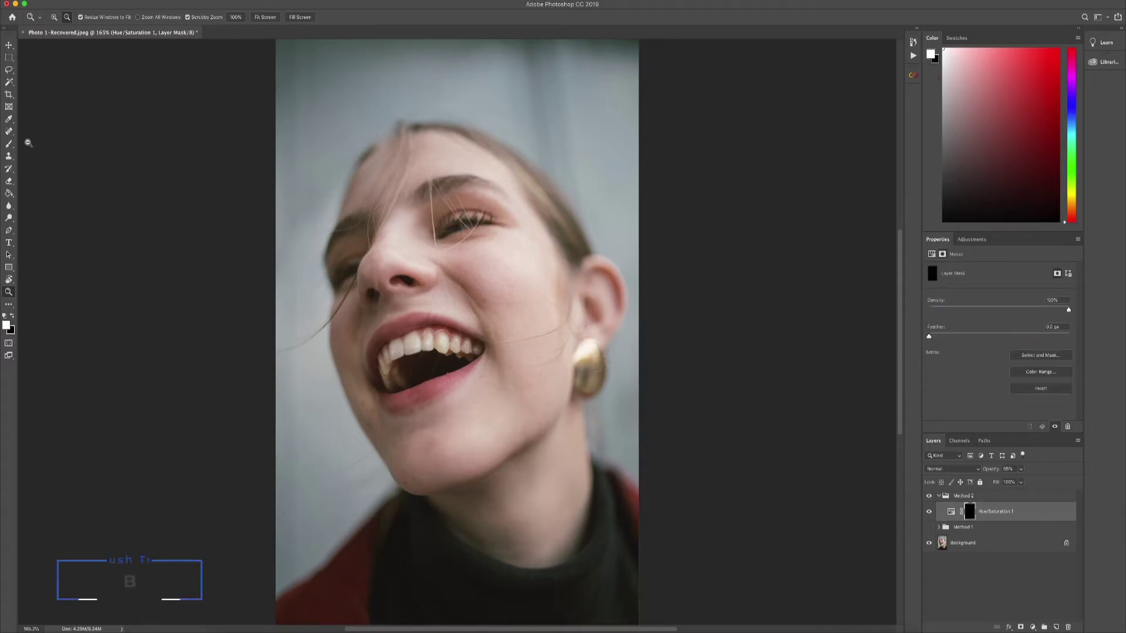
left_click(10, 144)
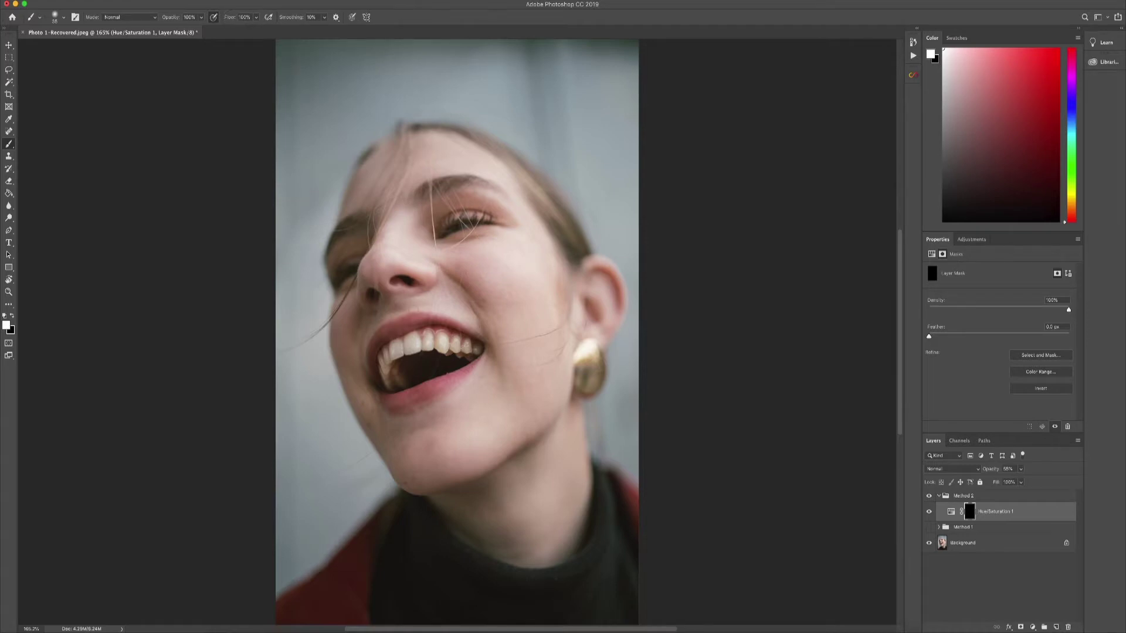
key("z")
left_click_drag(412, 343, 458, 341)
key("b")
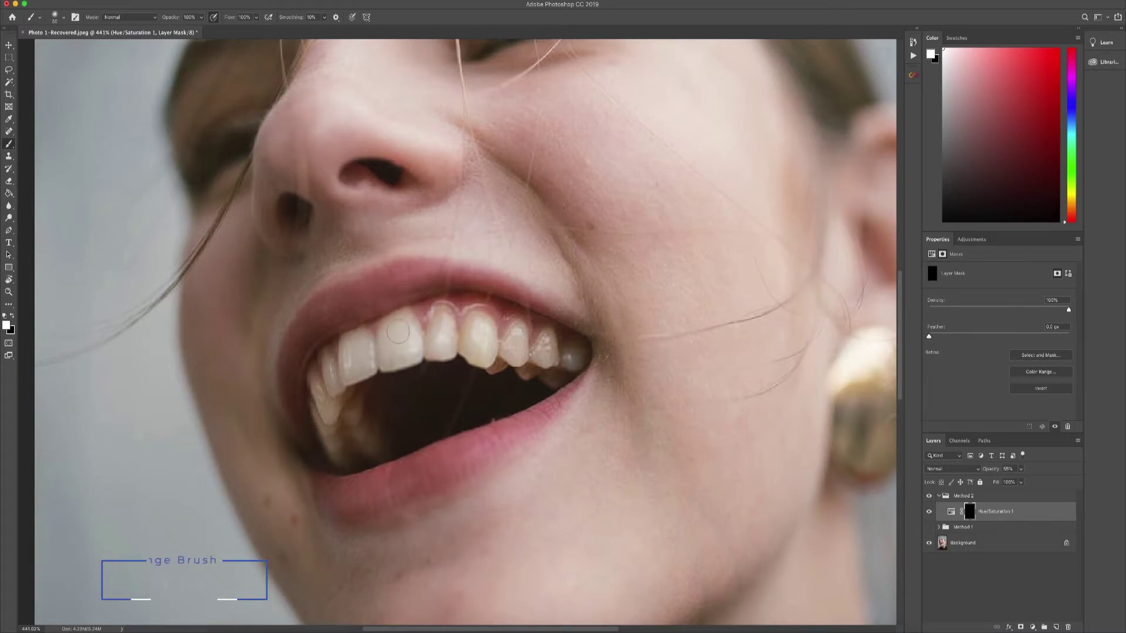
key("bracketleft")
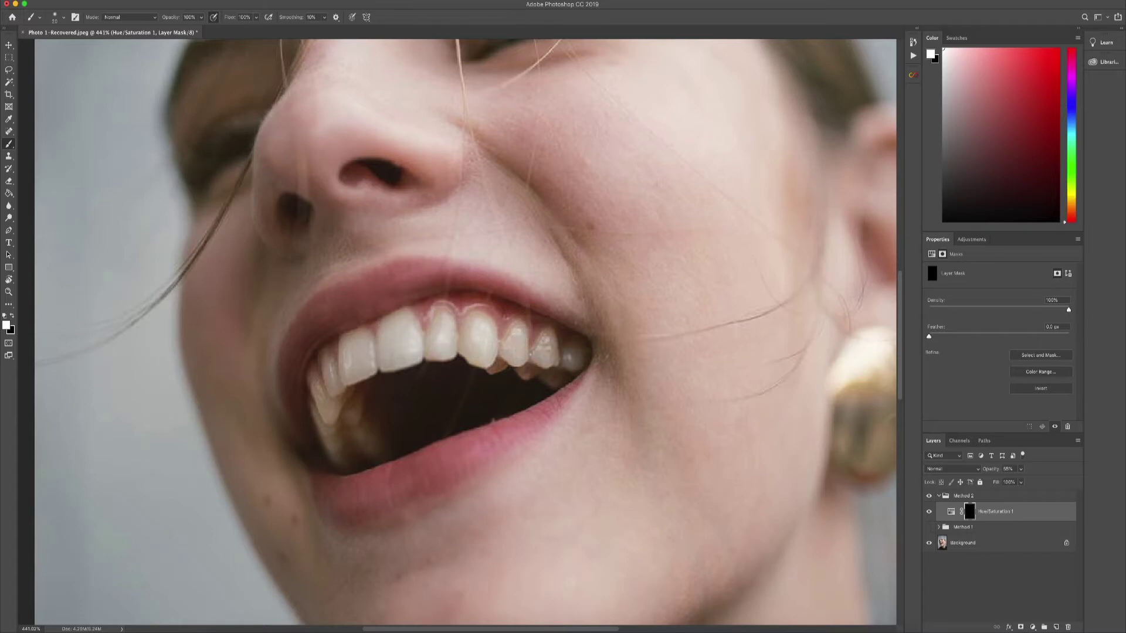
left_click_drag(412, 344, 394, 335)
Compare the teeth with the Hue/Saturation layer hidden and shown.
left_click(928, 512)
left_click(928, 512)
left_click(929, 512)
left_click(929, 512)
Add a Curves adjustment layer above the Hue/Saturation layer and invert its mask to black.
left_click(1033, 627)
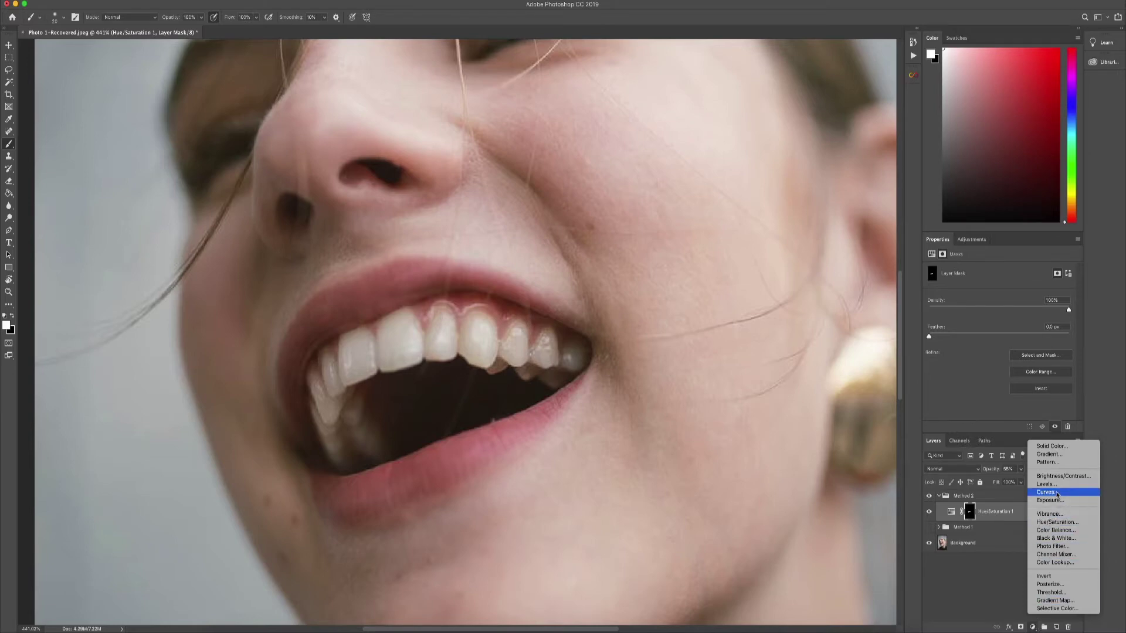
left_click(1041, 493)
left_click(970, 513)
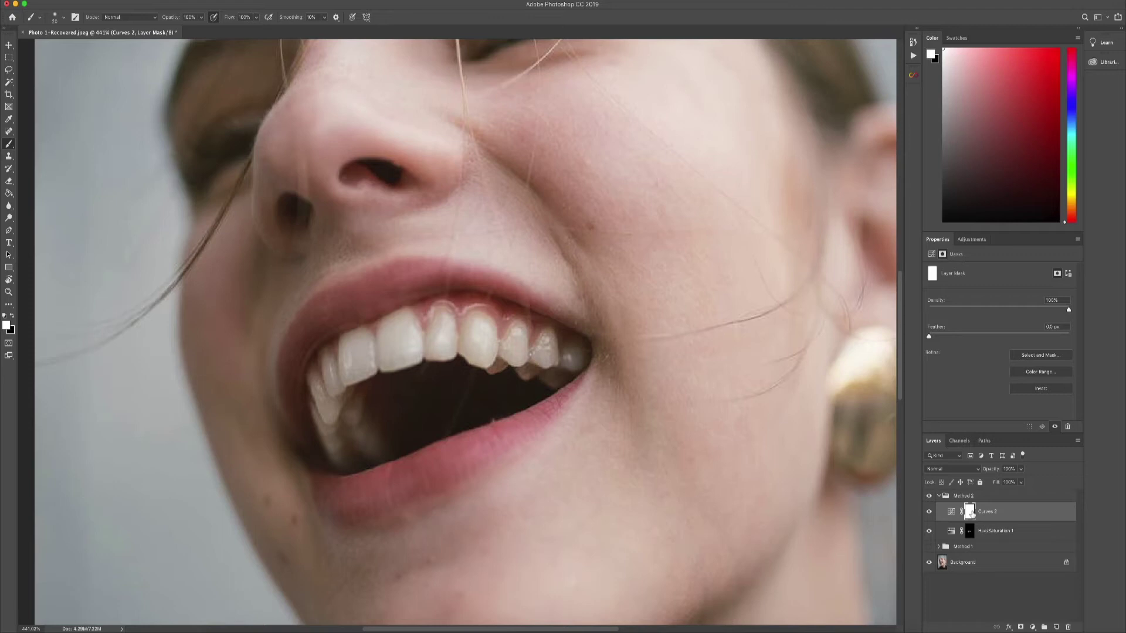
key("super+i")
Add a midtone point to the new Curves layer's RGB curve and raise it to brighten.
left_click(951, 512)
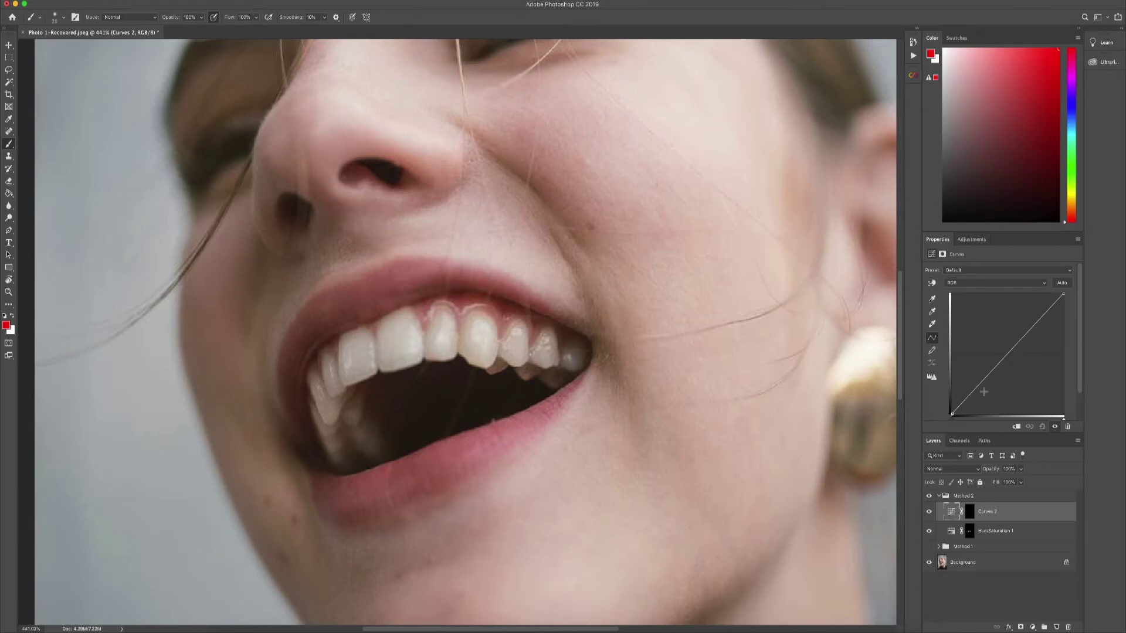
left_click(1005, 350)
left_click_drag(1005, 350, 1001, 347)
Load the Hue/Saturation mask as a selection, fill it with white on the Curves layer's mask, and deselect.
left_click(969, 532)
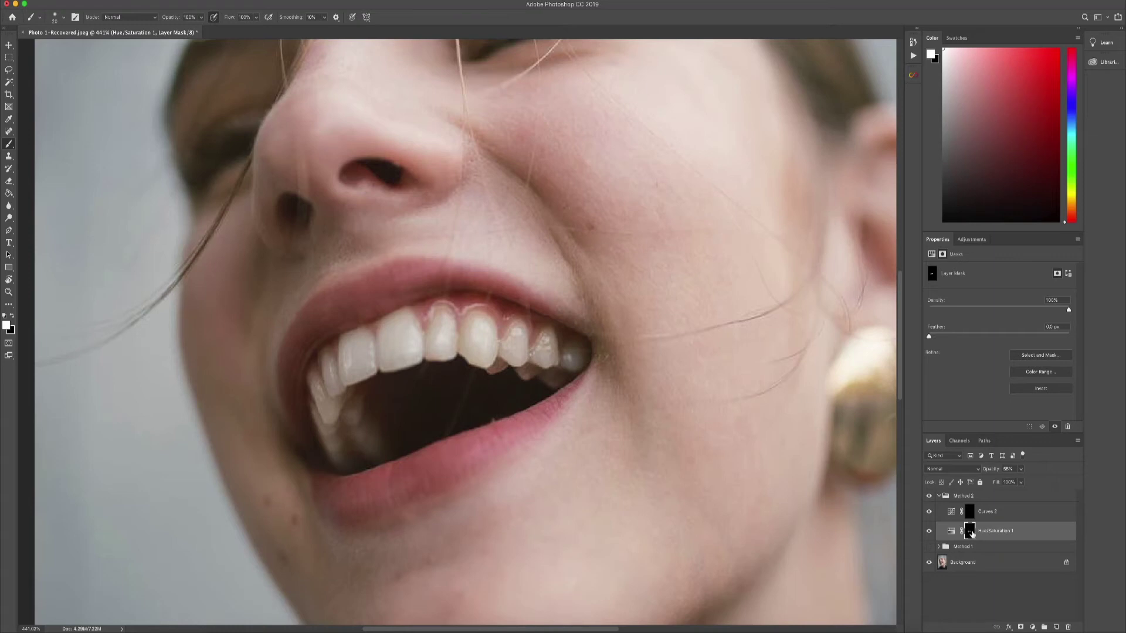
left_click(971, 532, "super")
left_click(971, 514)
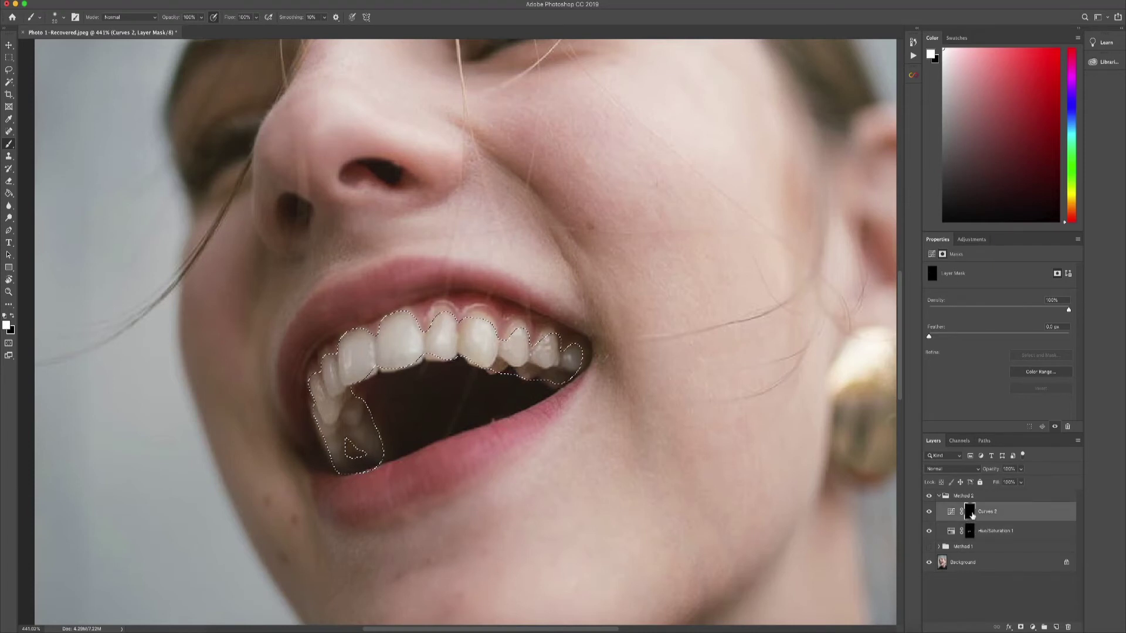
key("alt+BackSpace")
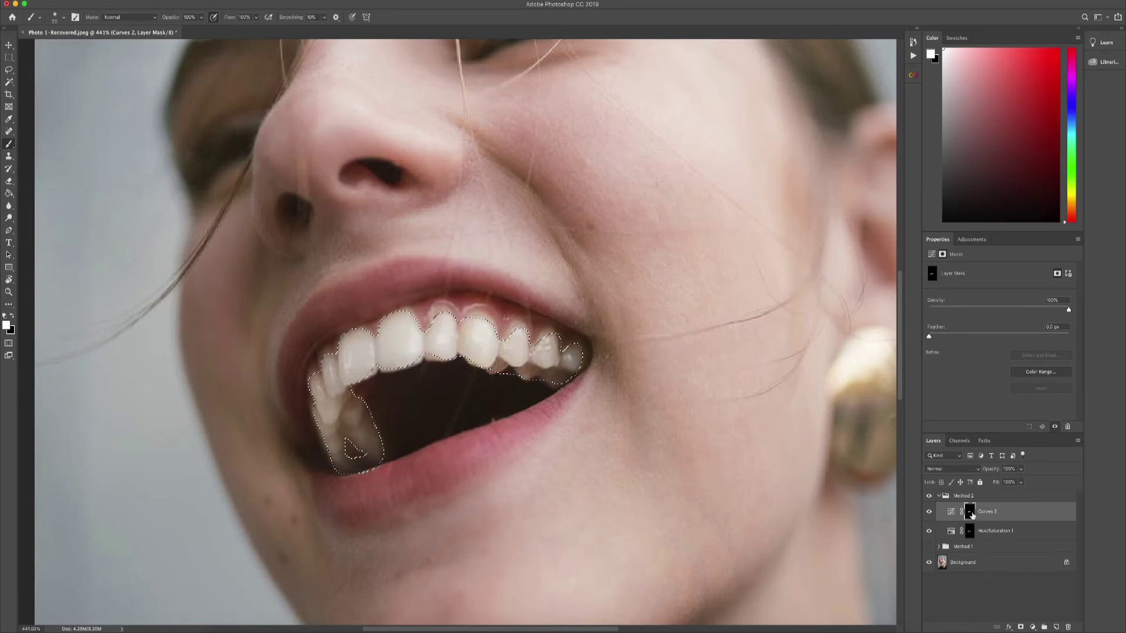
key("super+d")
Compare the teeth with the Curves layer hidden and shown, and lower its midtone point slightly.
left_click(929, 512)
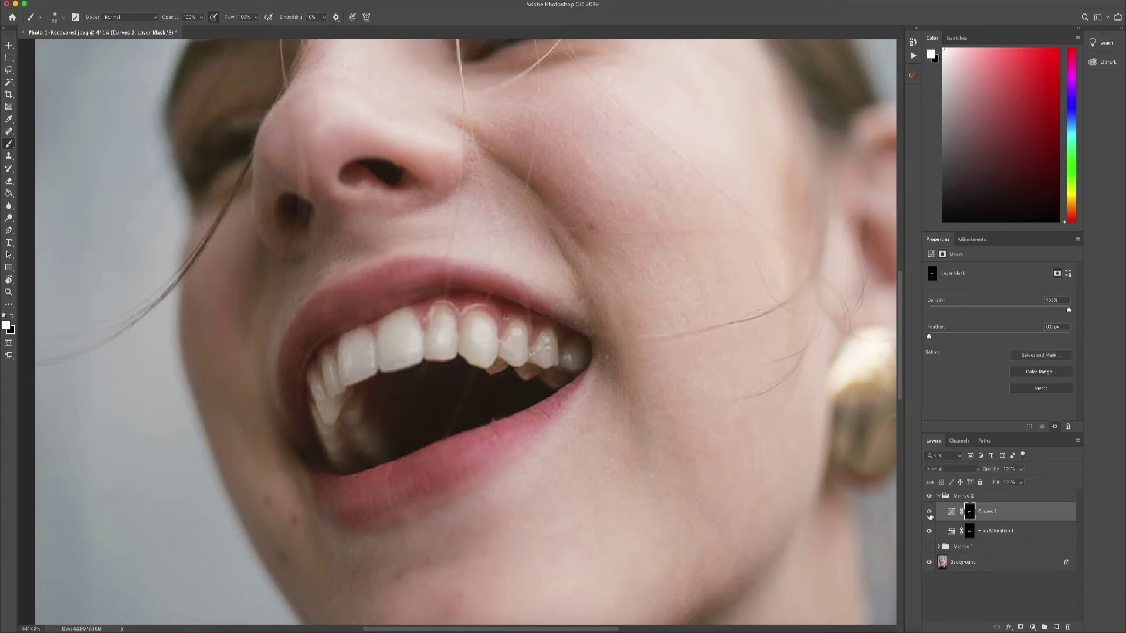
left_click(929, 513)
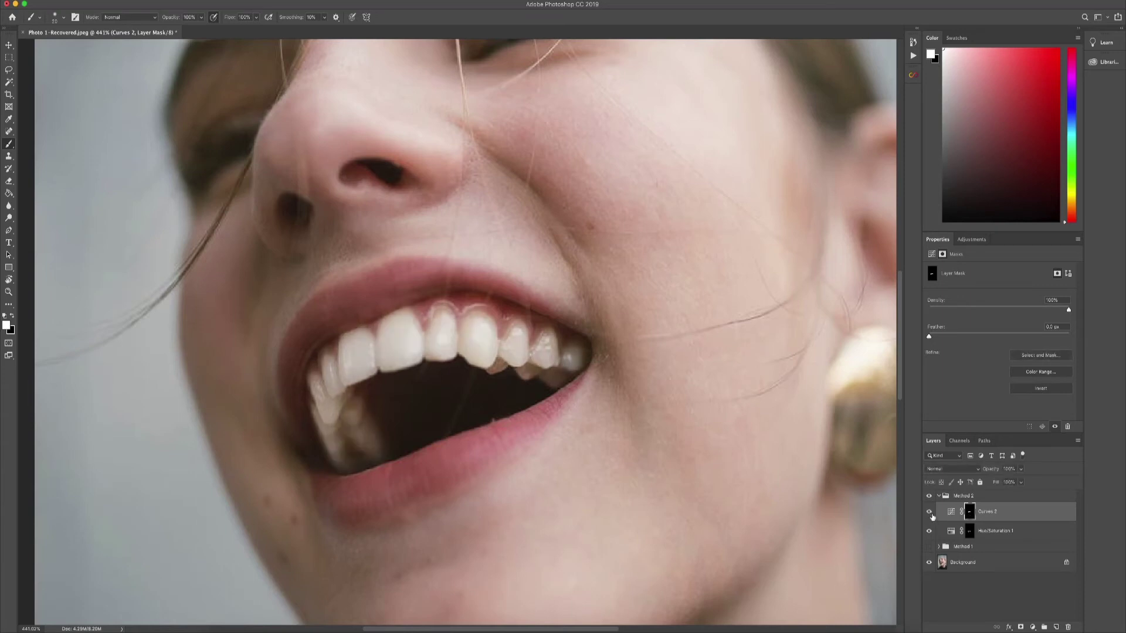
left_click(951, 512)
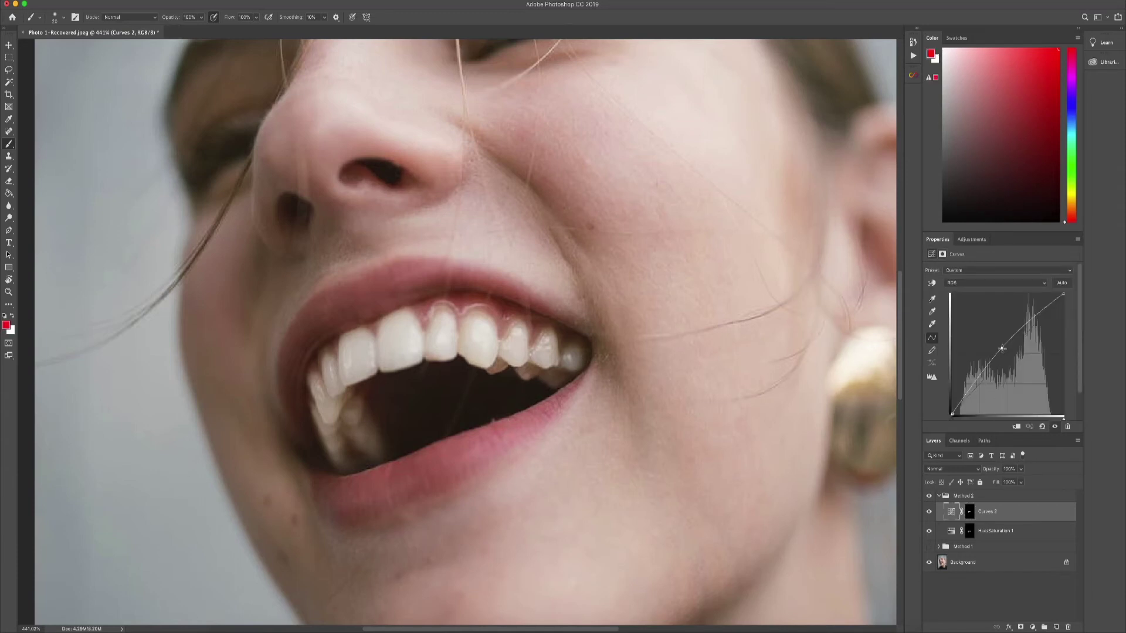
mouse_move(1002, 348)
left_mouse_down()
mouse_move(998, 340)
mouse_move(1004, 349)
left_mouse_up()
Fit the whole photo in view and compare it with the Method 2 group and its individual layers hidden and shown.
key("z")
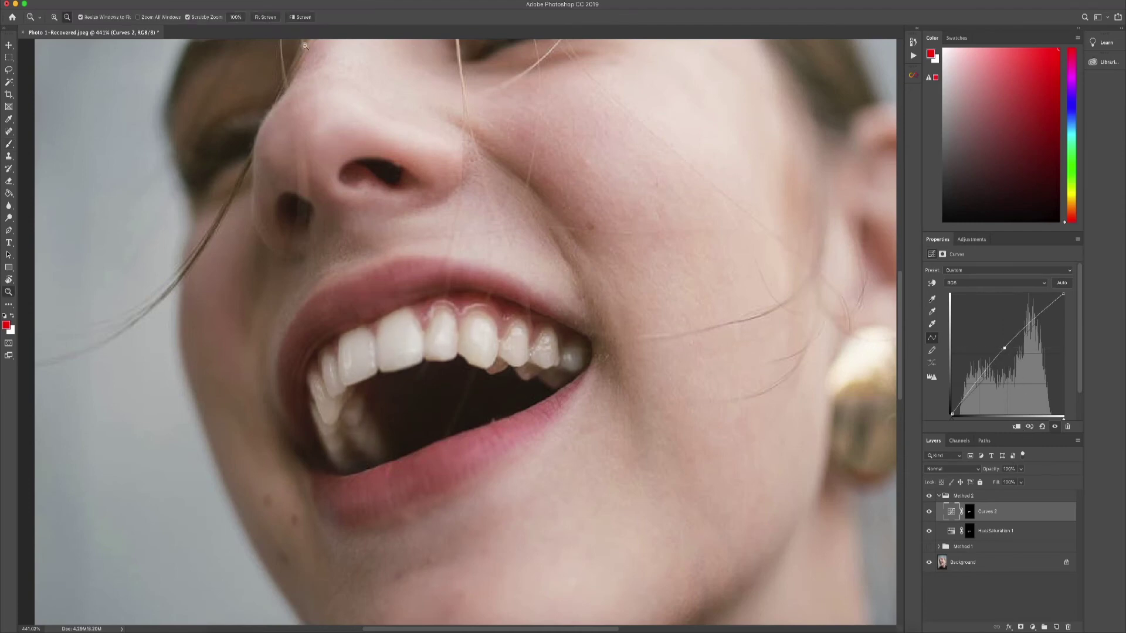
left_click(274, 19)
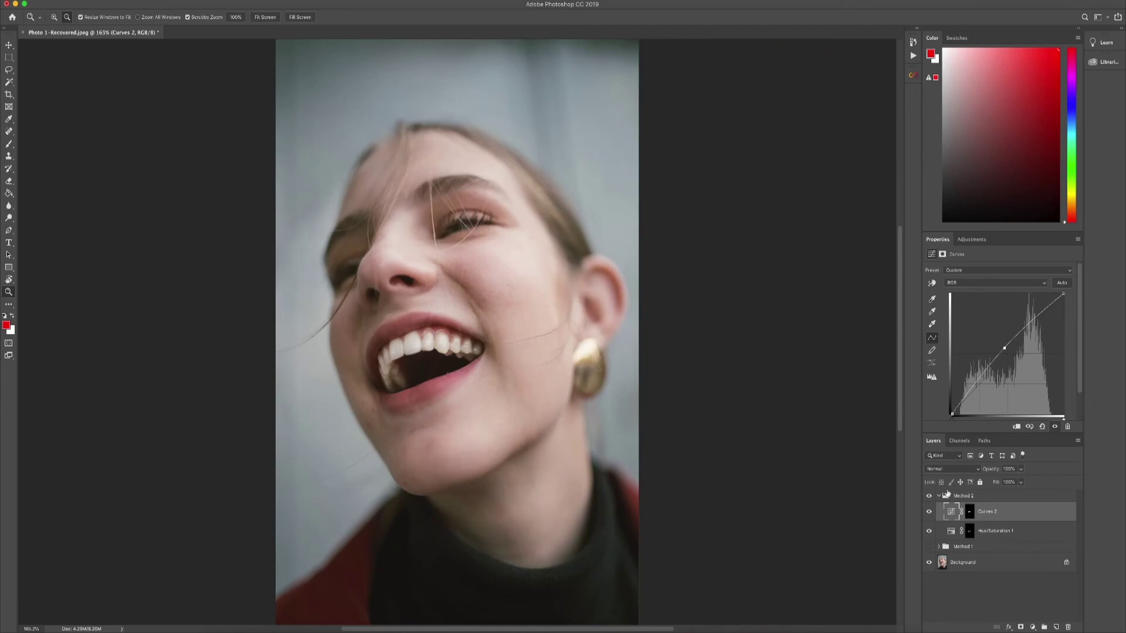
left_click(929, 497)
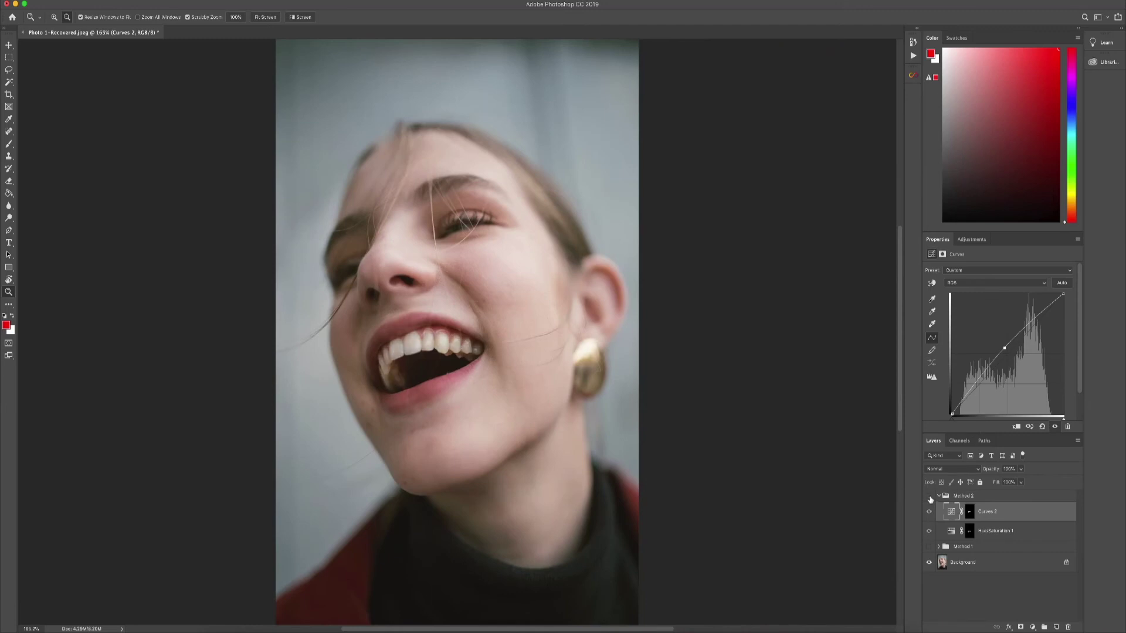
left_click(929, 496)
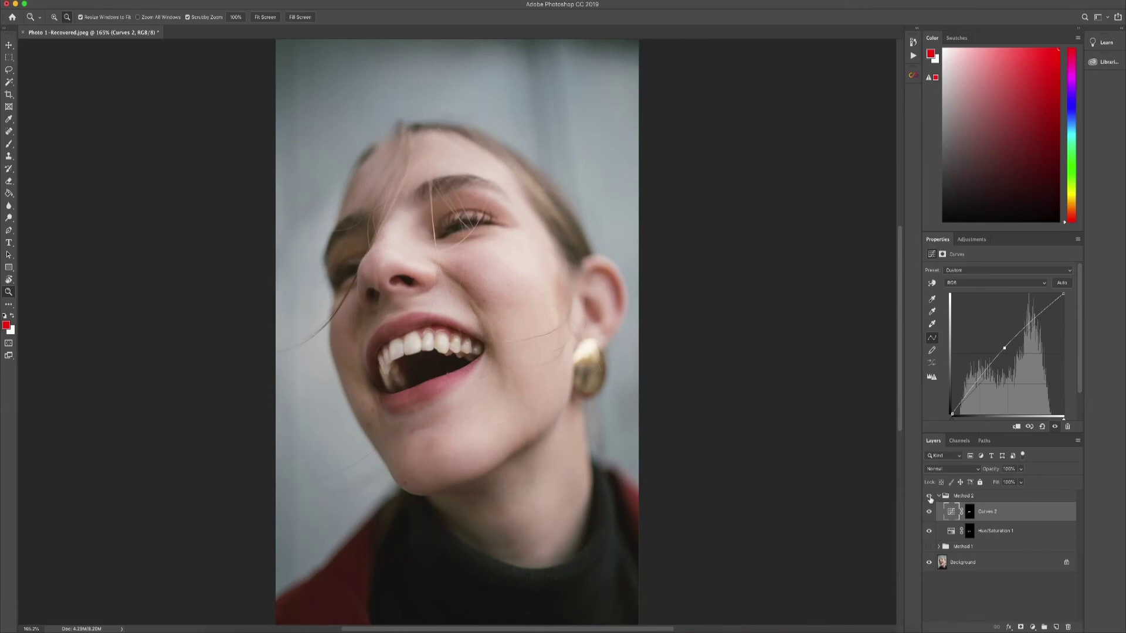
left_click(930, 498)
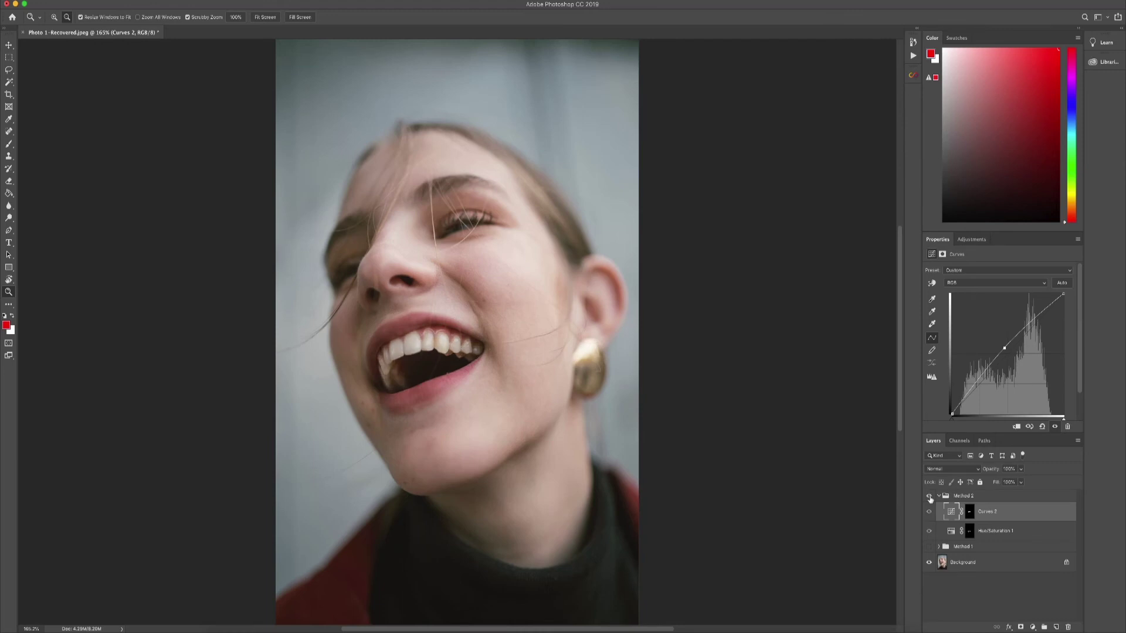
left_click(929, 497)
left_click(930, 512)
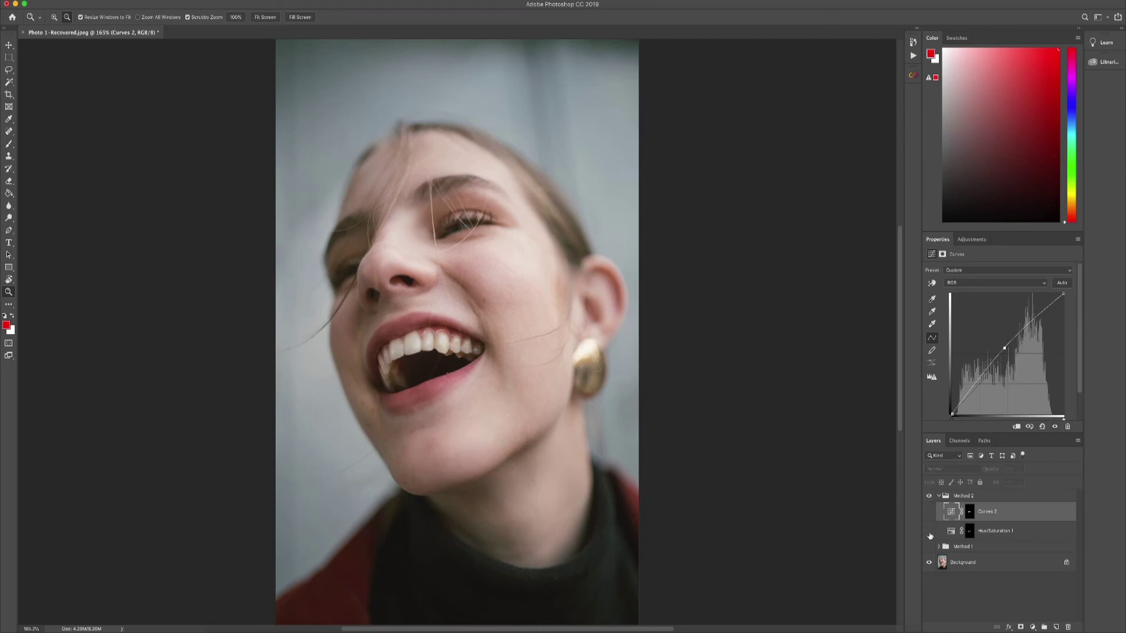
left_click(929, 531)
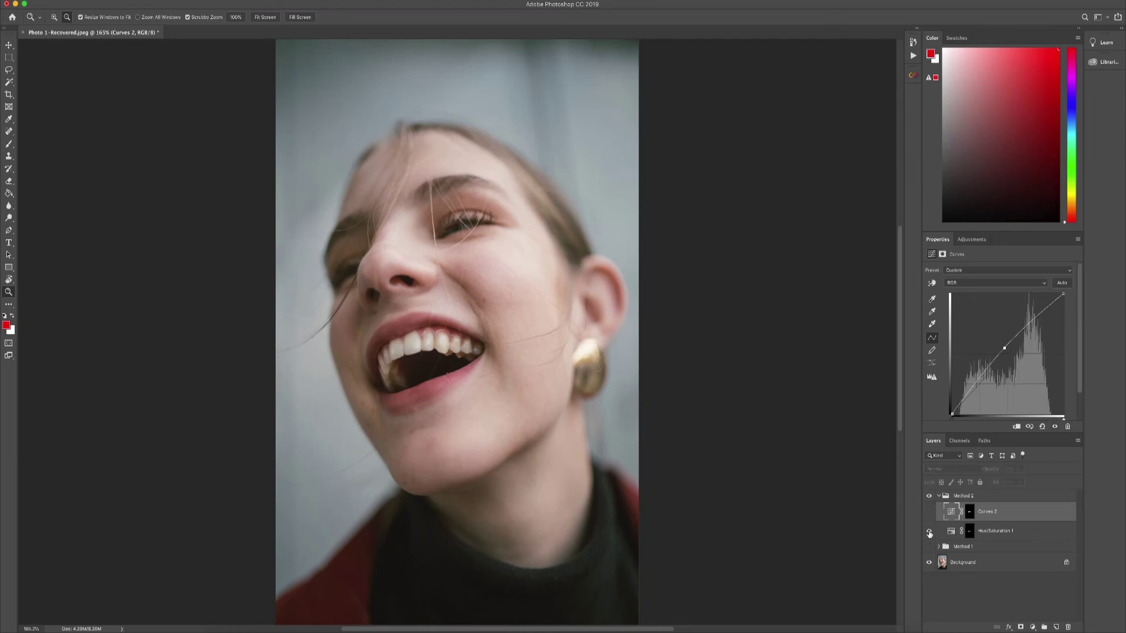
left_click(929, 512)
left_click(929, 513)
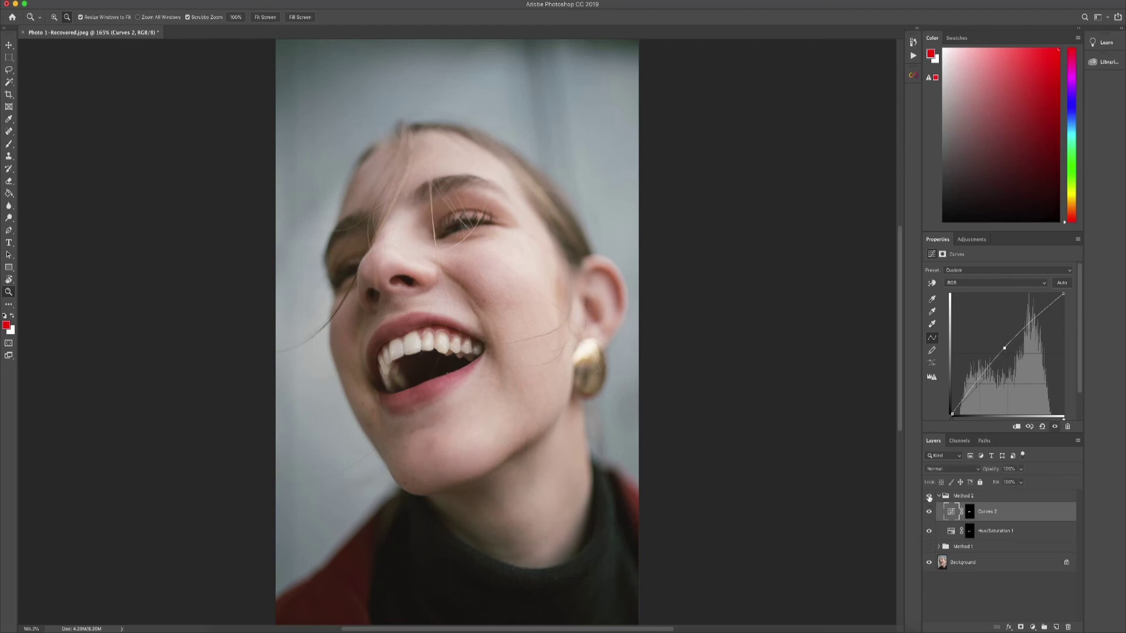
Compare the Method 1 and Method 2 results by showing each group alone, leaving only Method 2 shown.
left_click(929, 497)
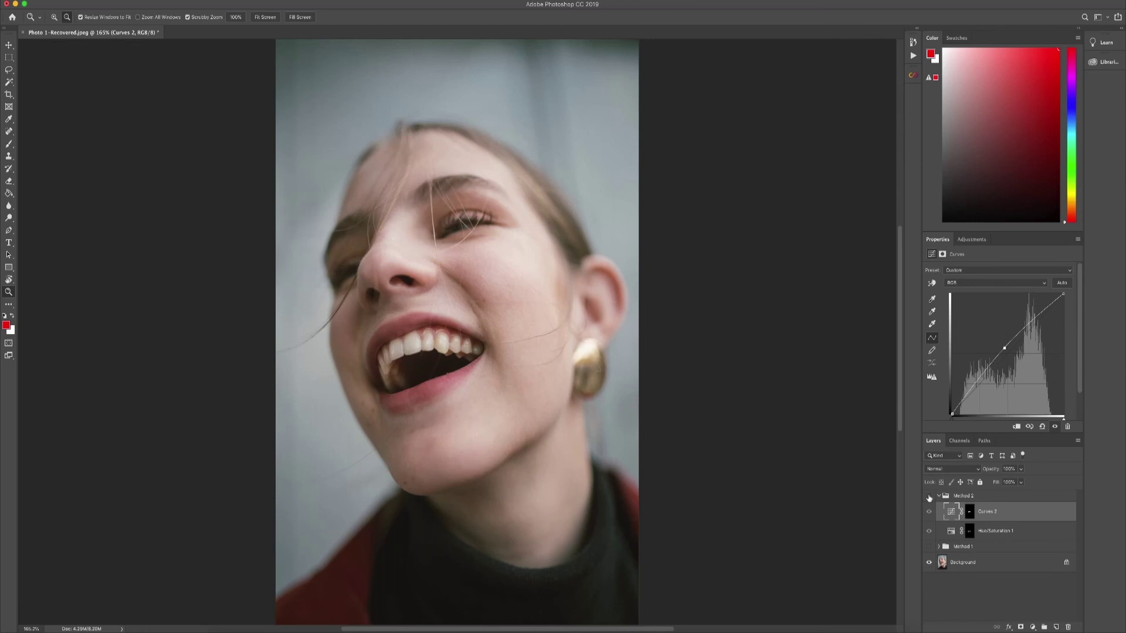
left_click(930, 547)
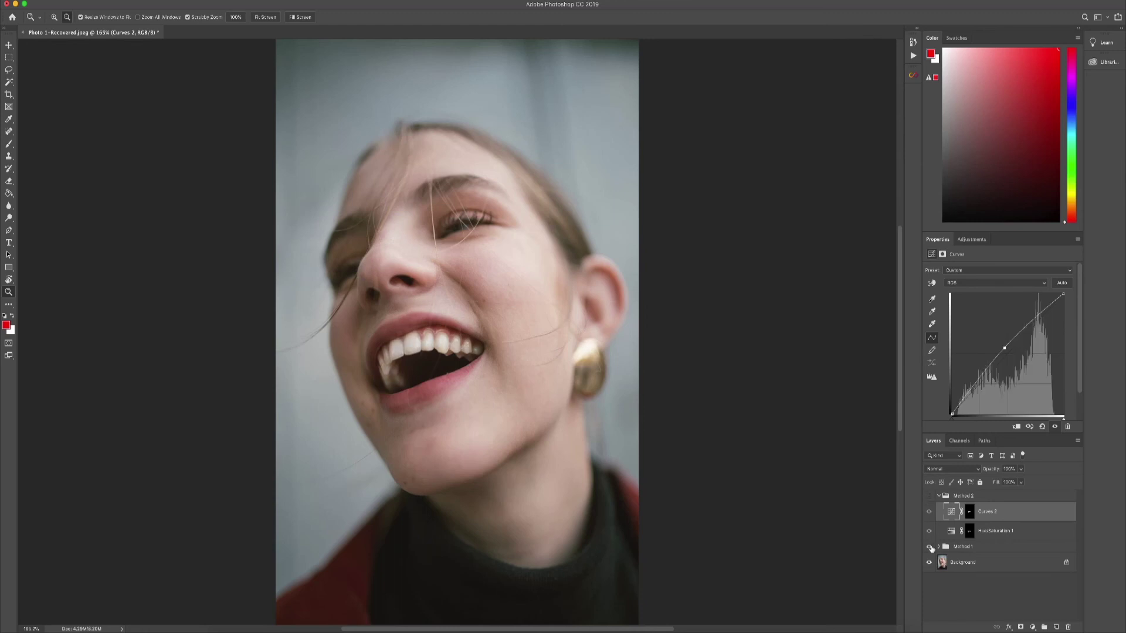
left_click(929, 548)
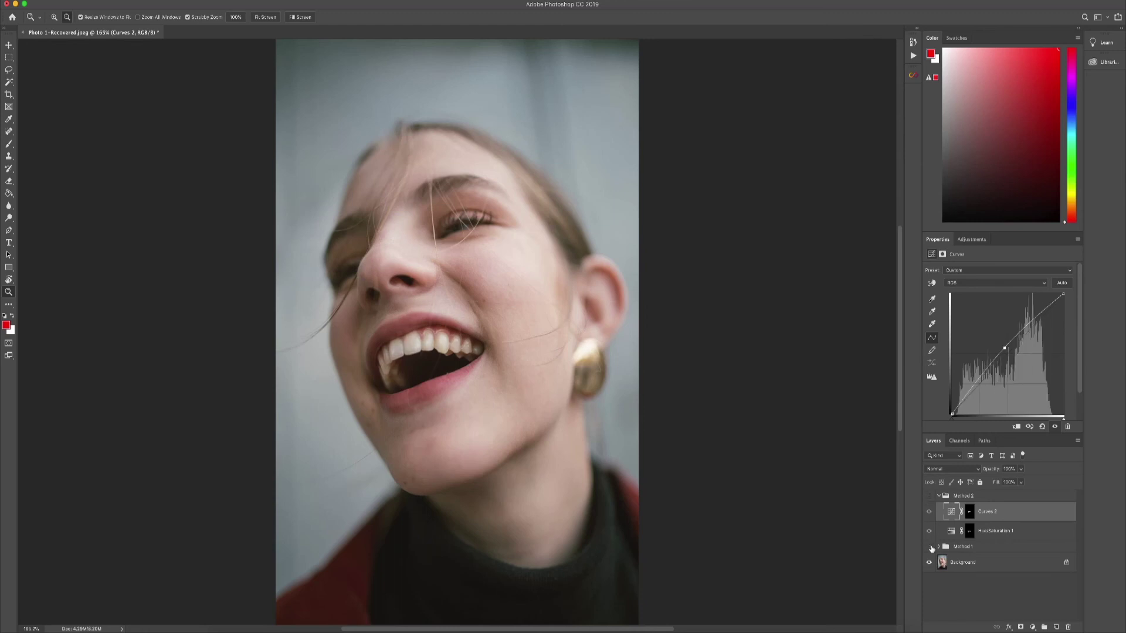
left_click(928, 498)
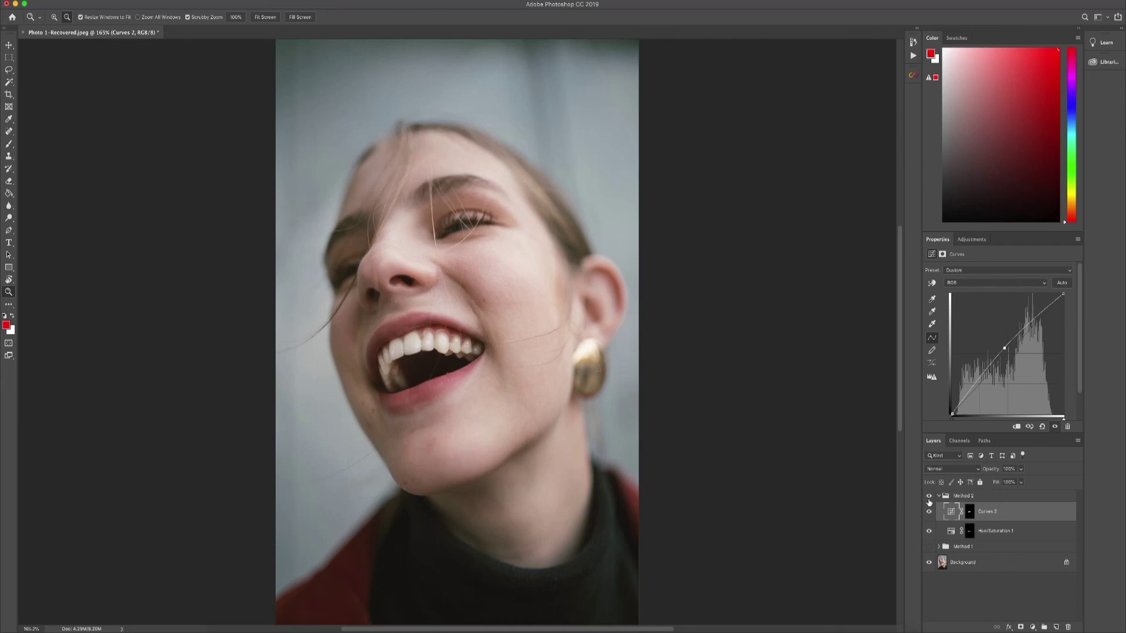